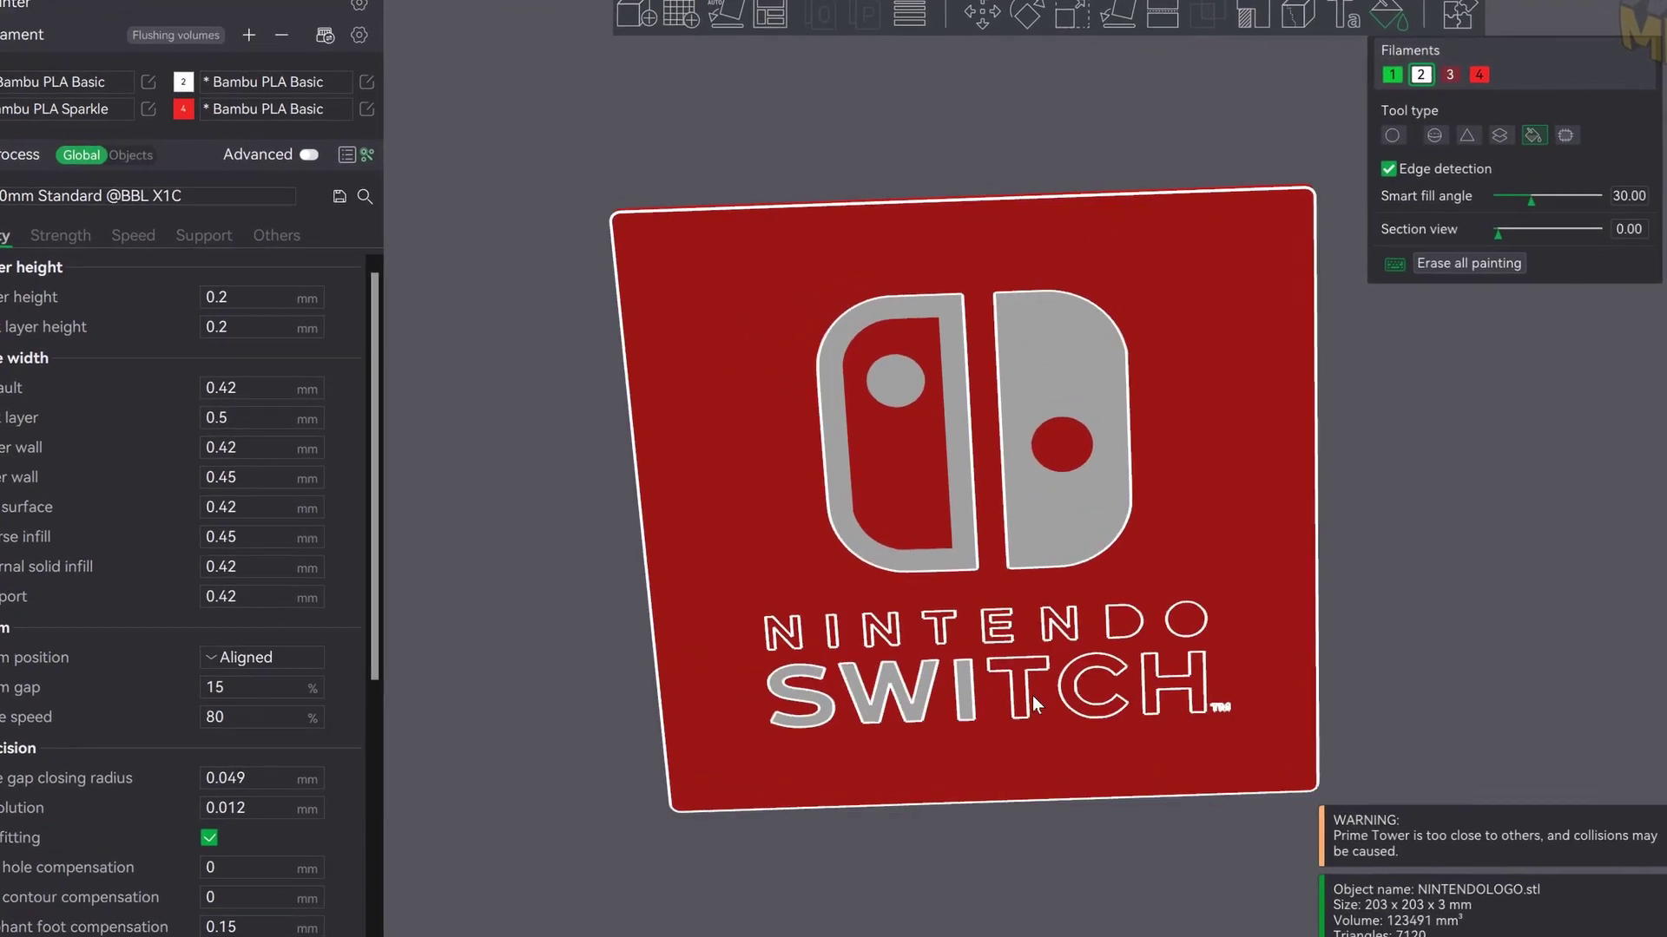
Step: Fill the logo's left half, SWITCH and remaining NINTENDO letters with grey filament 2
click(1159, 668)
click(1018, 651)
click(950, 642)
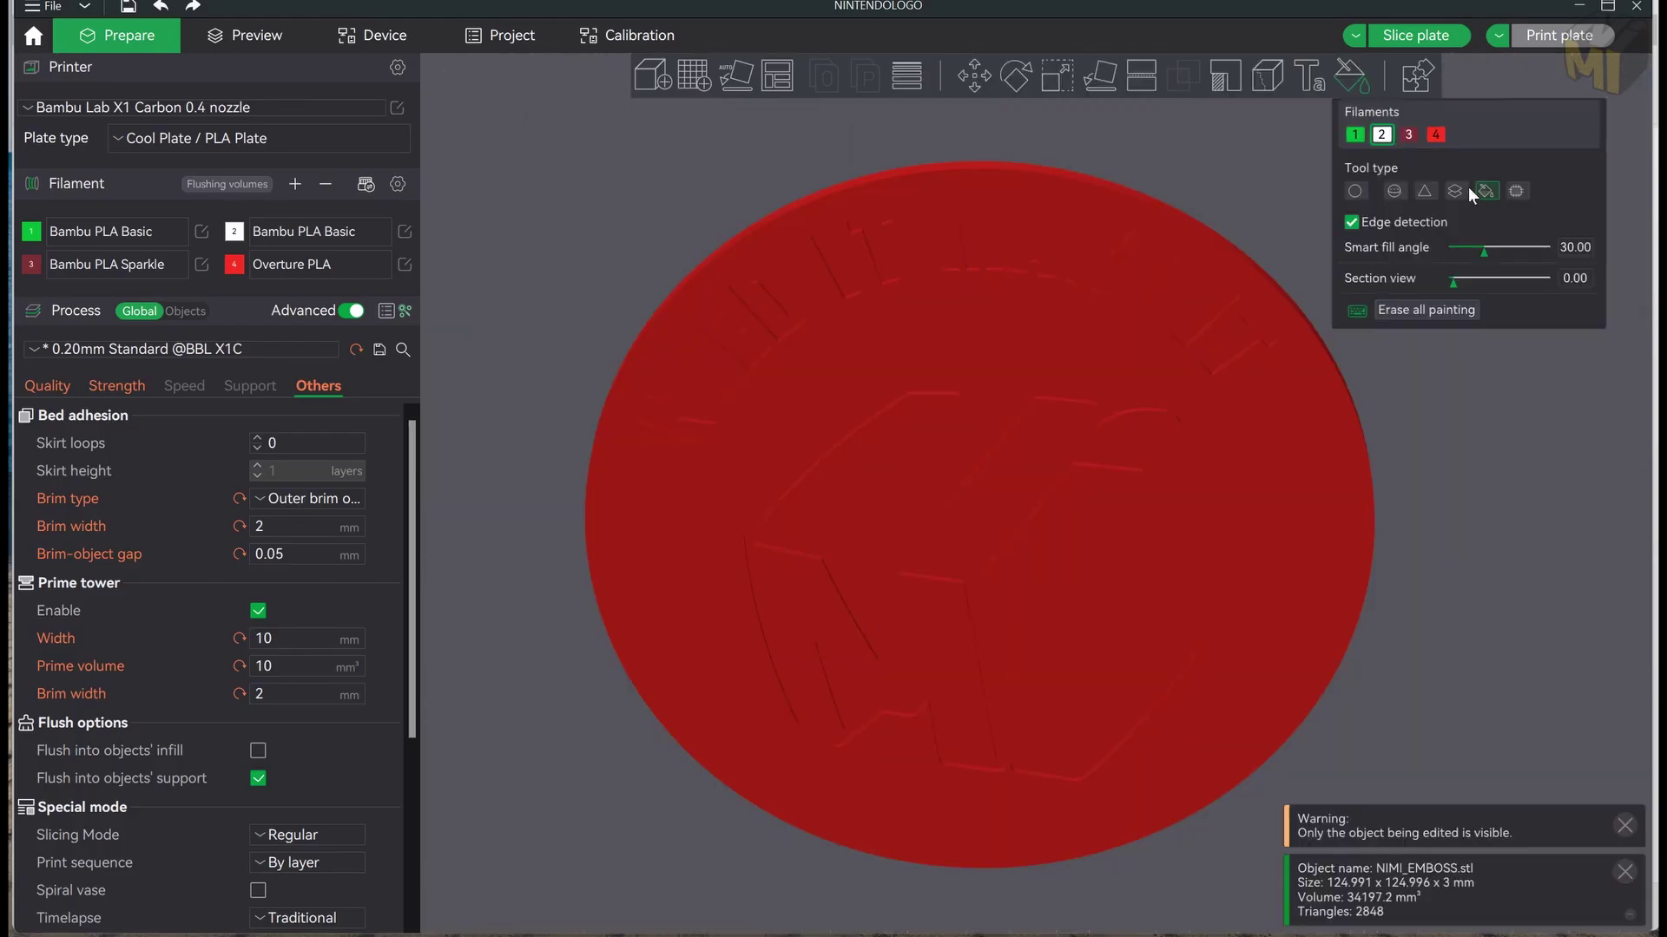
Step: Fill the MI logo white with filament 2, then view only the coin's lower sliced layers
click(1486, 191)
click(1077, 453)
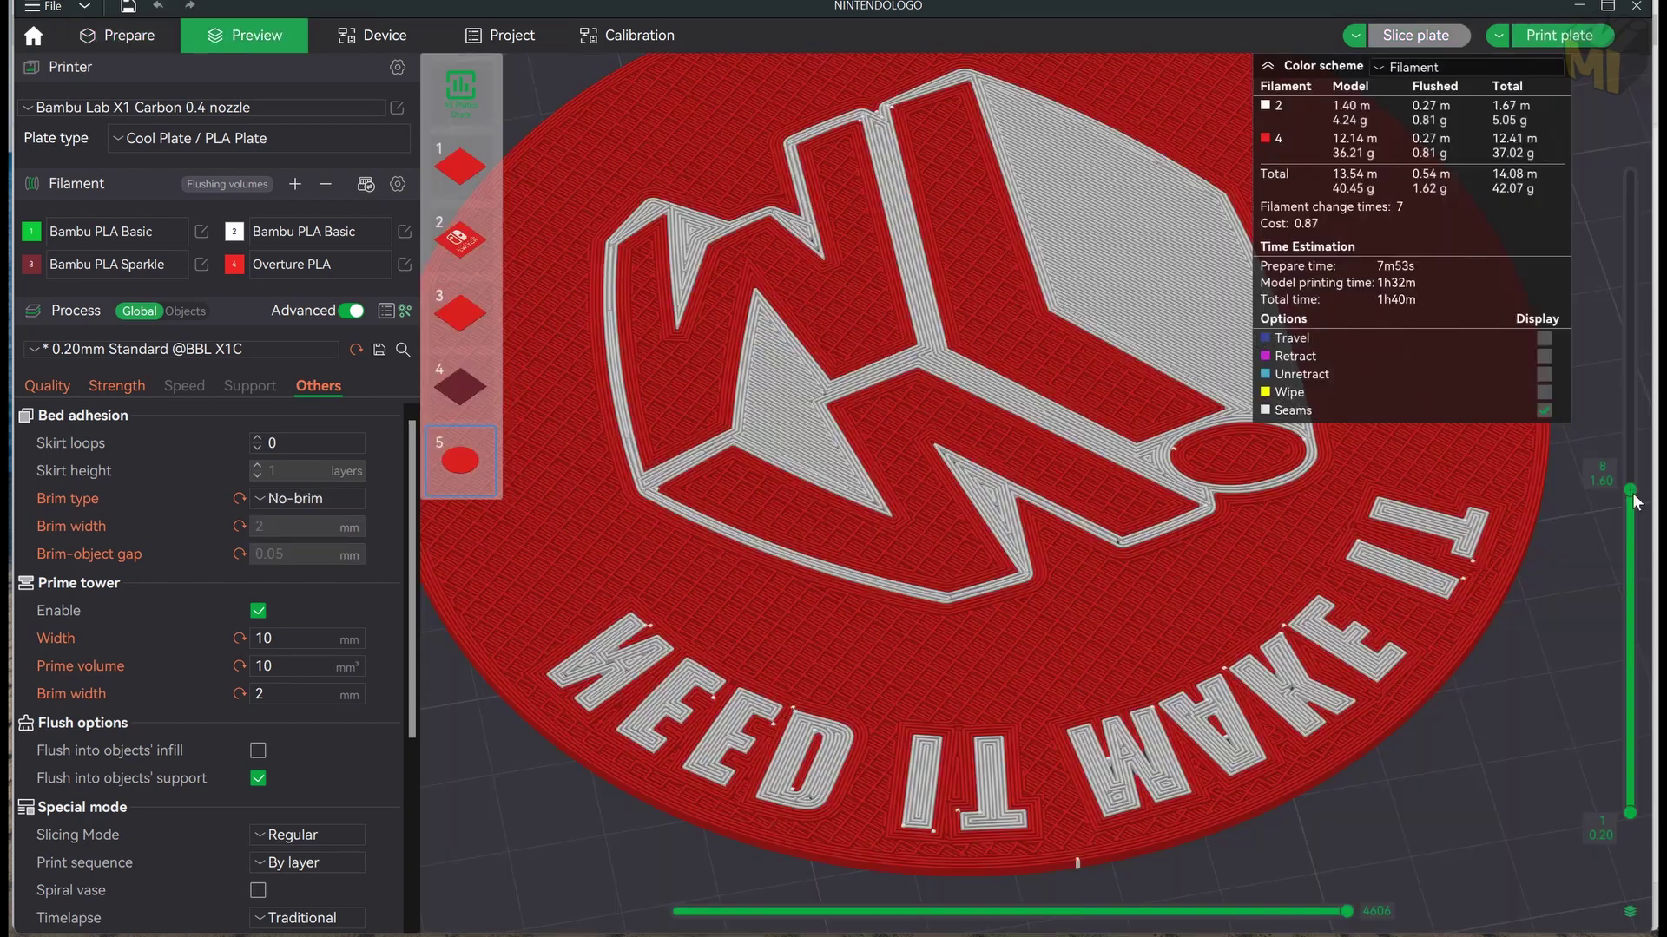
drag(1631, 491, 1625, 694)
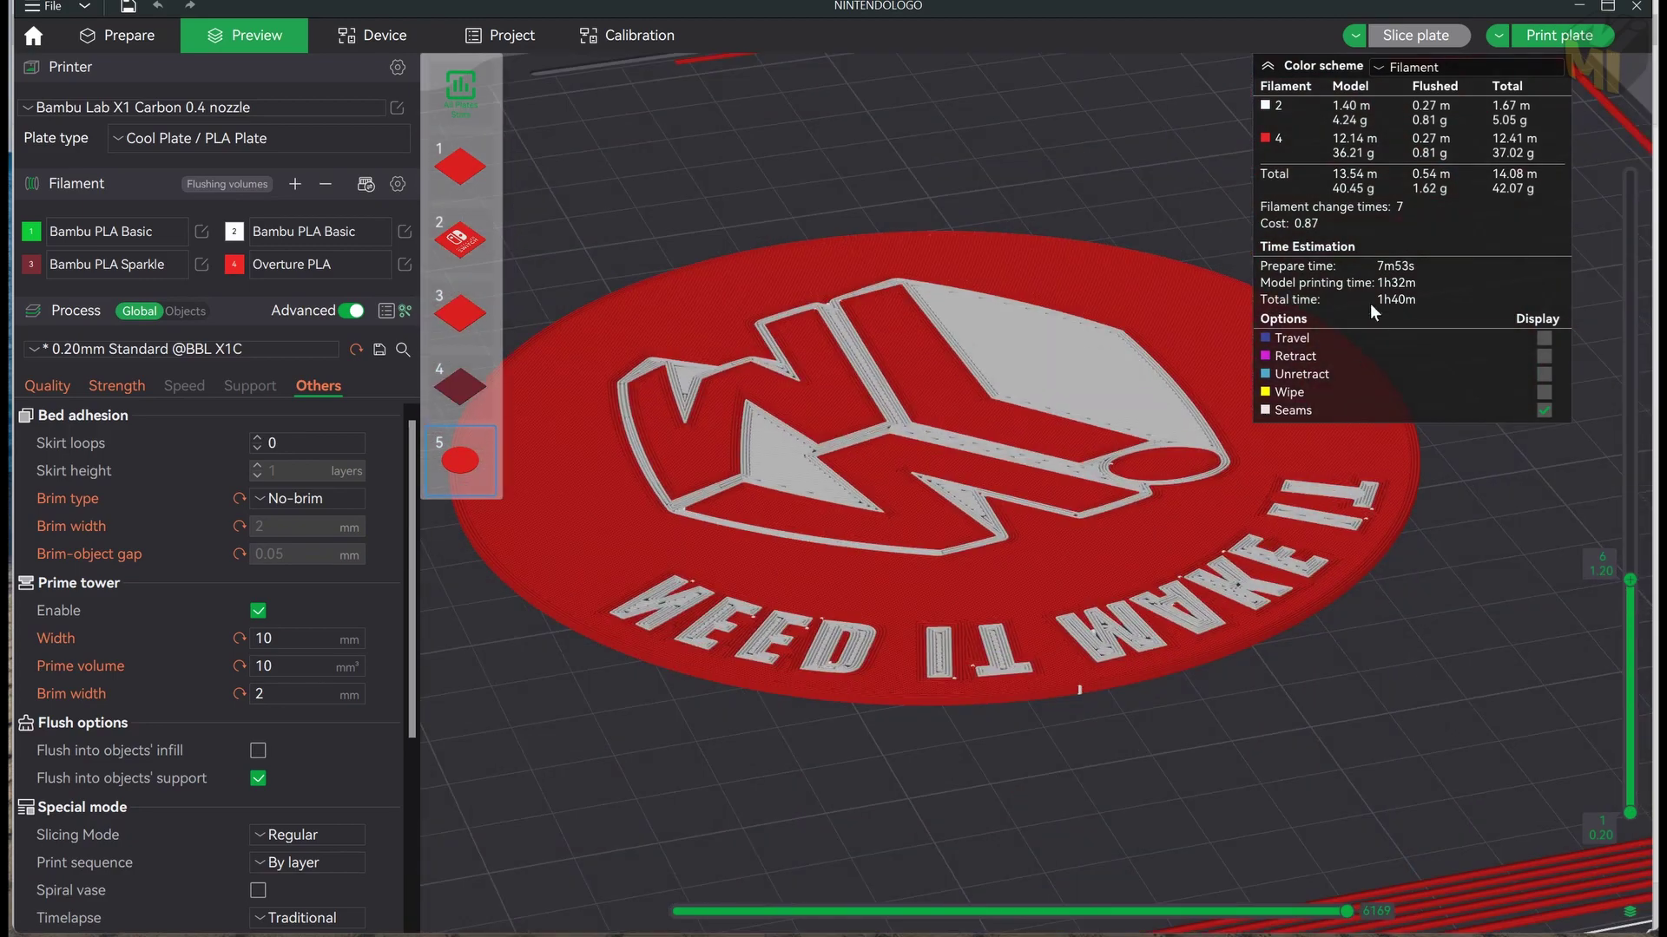
Step: Hide inner, outer and overhang walls plus sparse and solid infill, leaving only bridge lines
drag(1380, 451, 1404, 686)
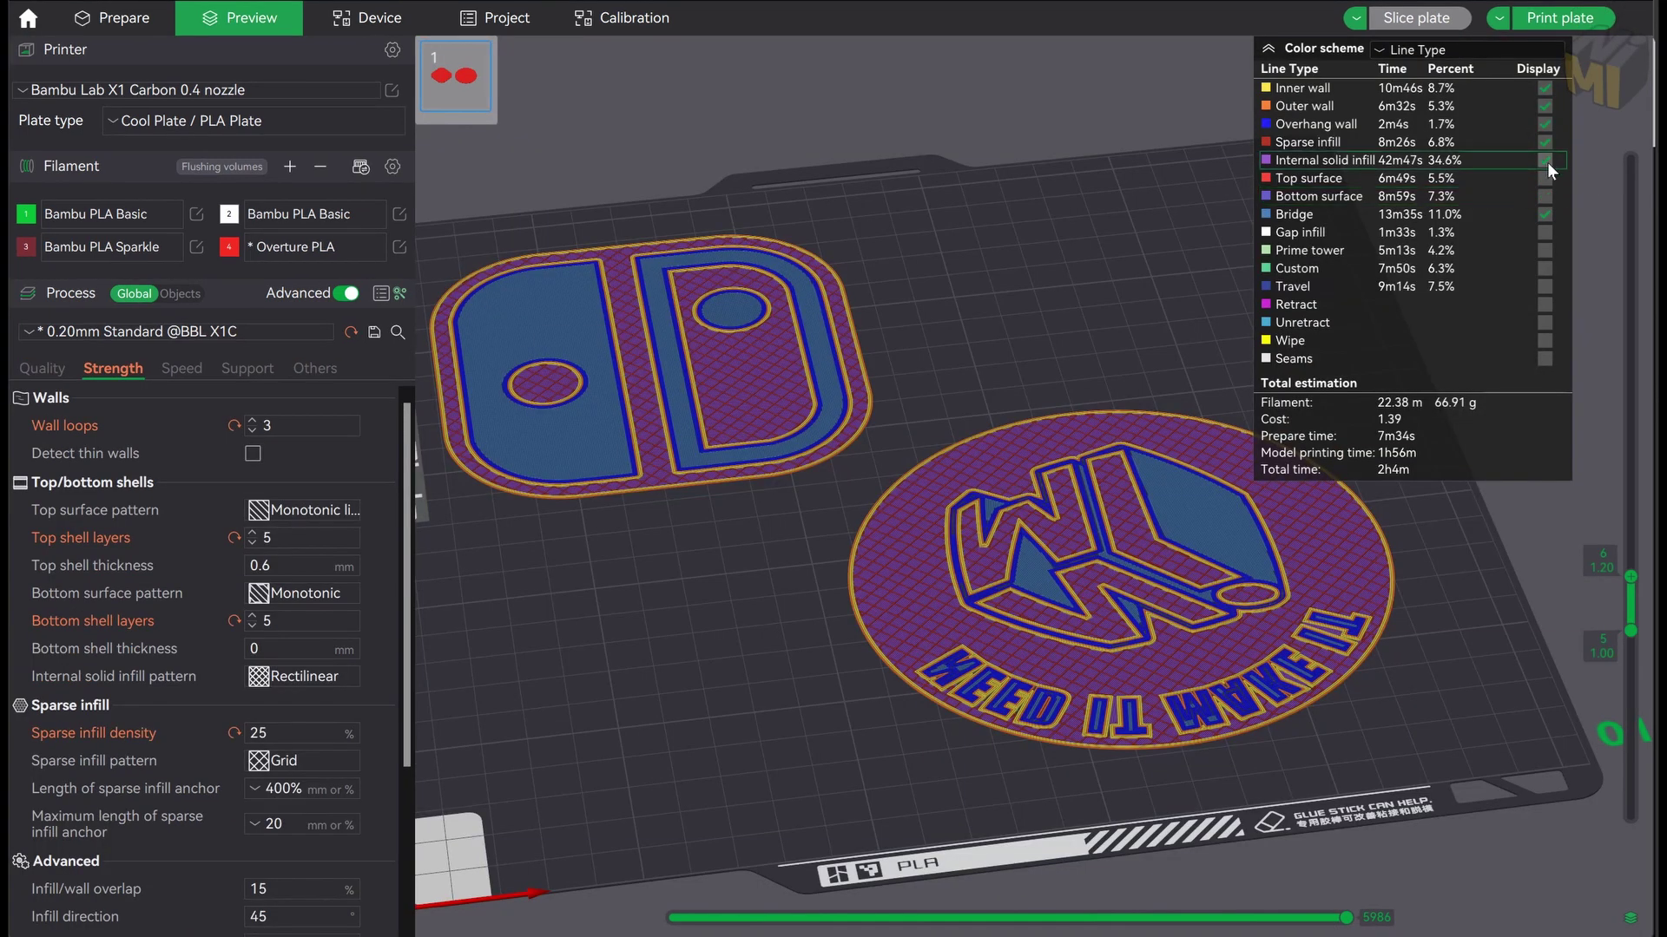
click(1545, 159)
click(1545, 141)
click(1545, 123)
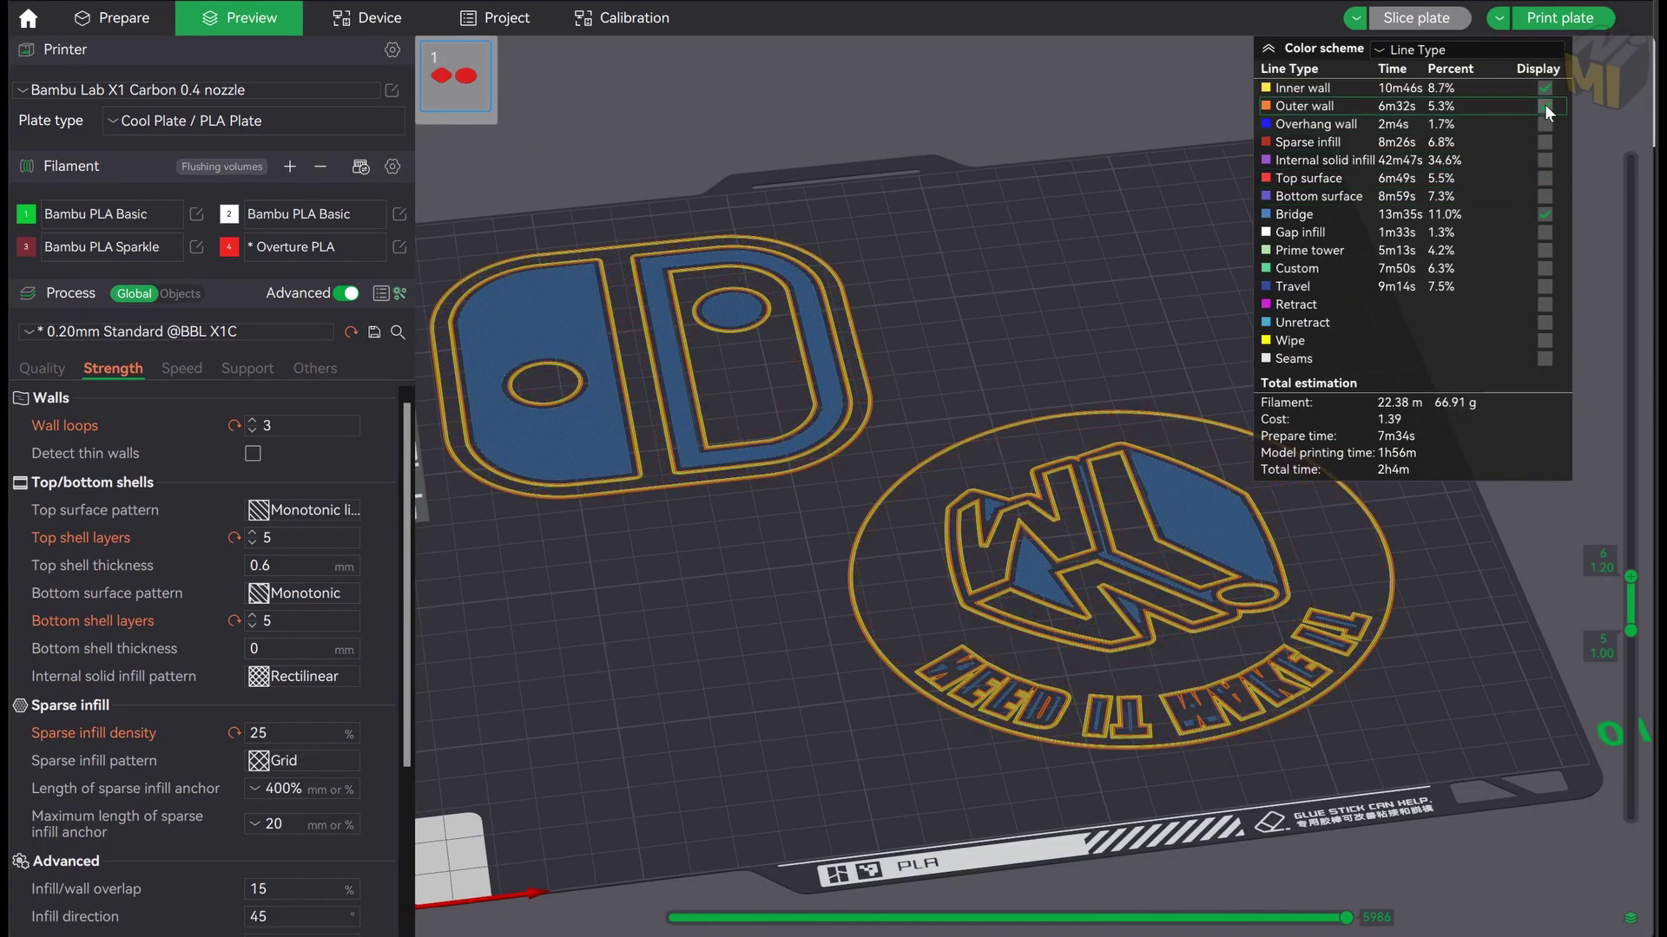
click(1545, 106)
click(1545, 87)
Step: Inspect the Switch logo's bridge layer with walls shown, stepping through nearby layers and moves
scroll(1098, 554, up, 10)
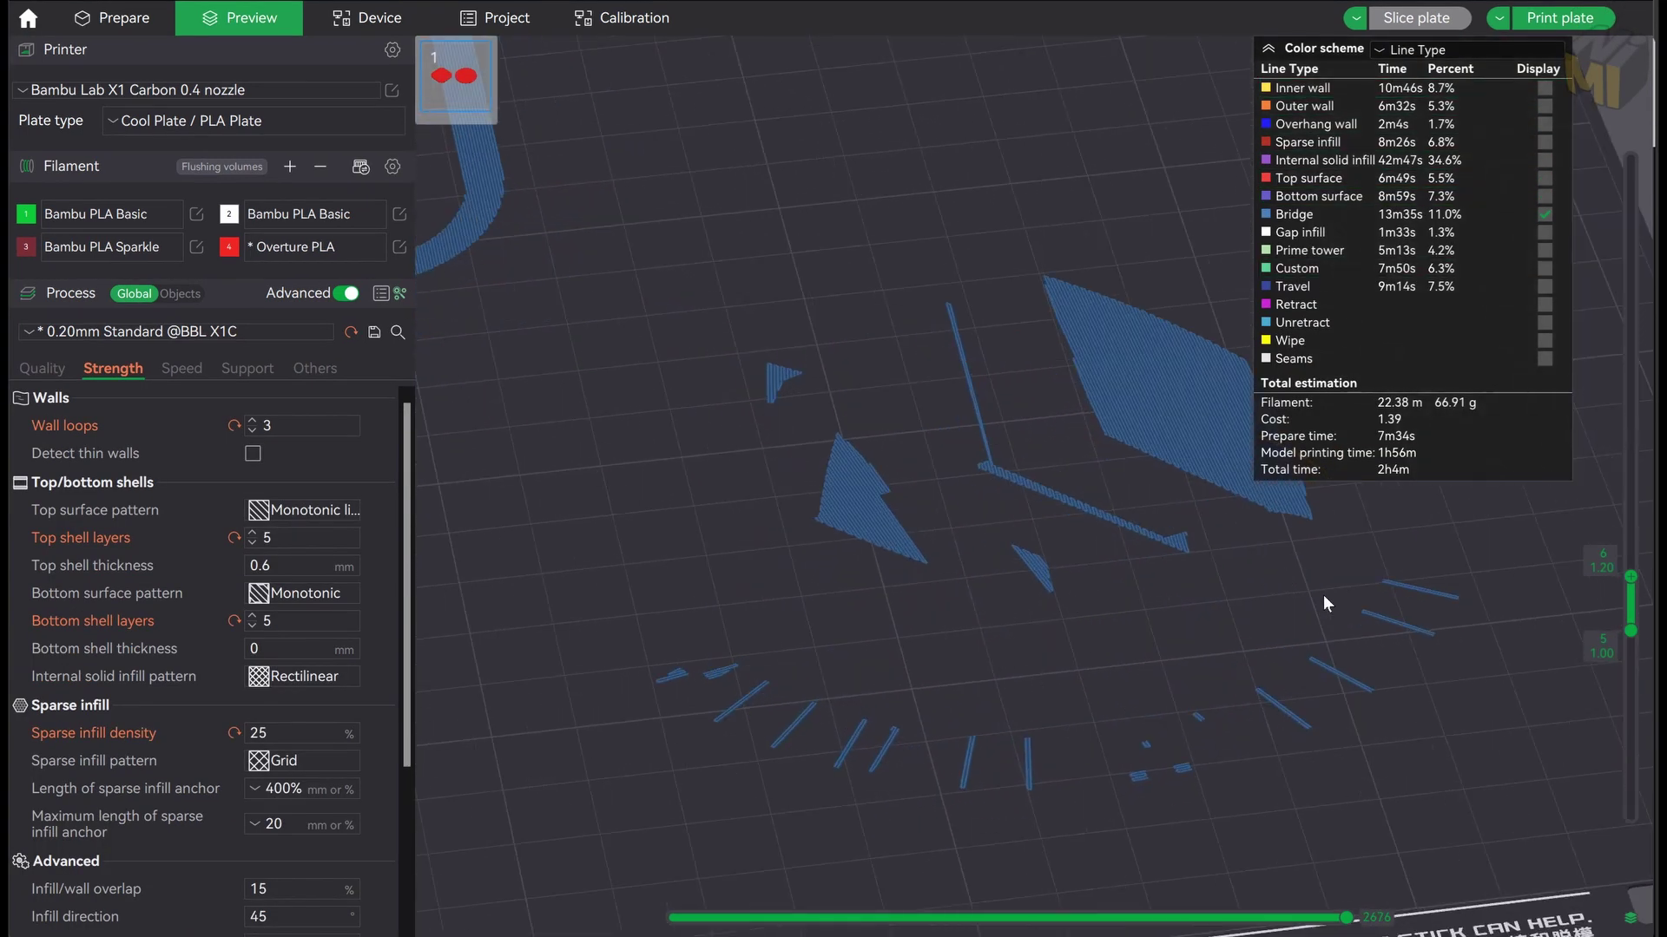
scroll(1196, 528, down, 5)
drag(1212, 510, 783, 518)
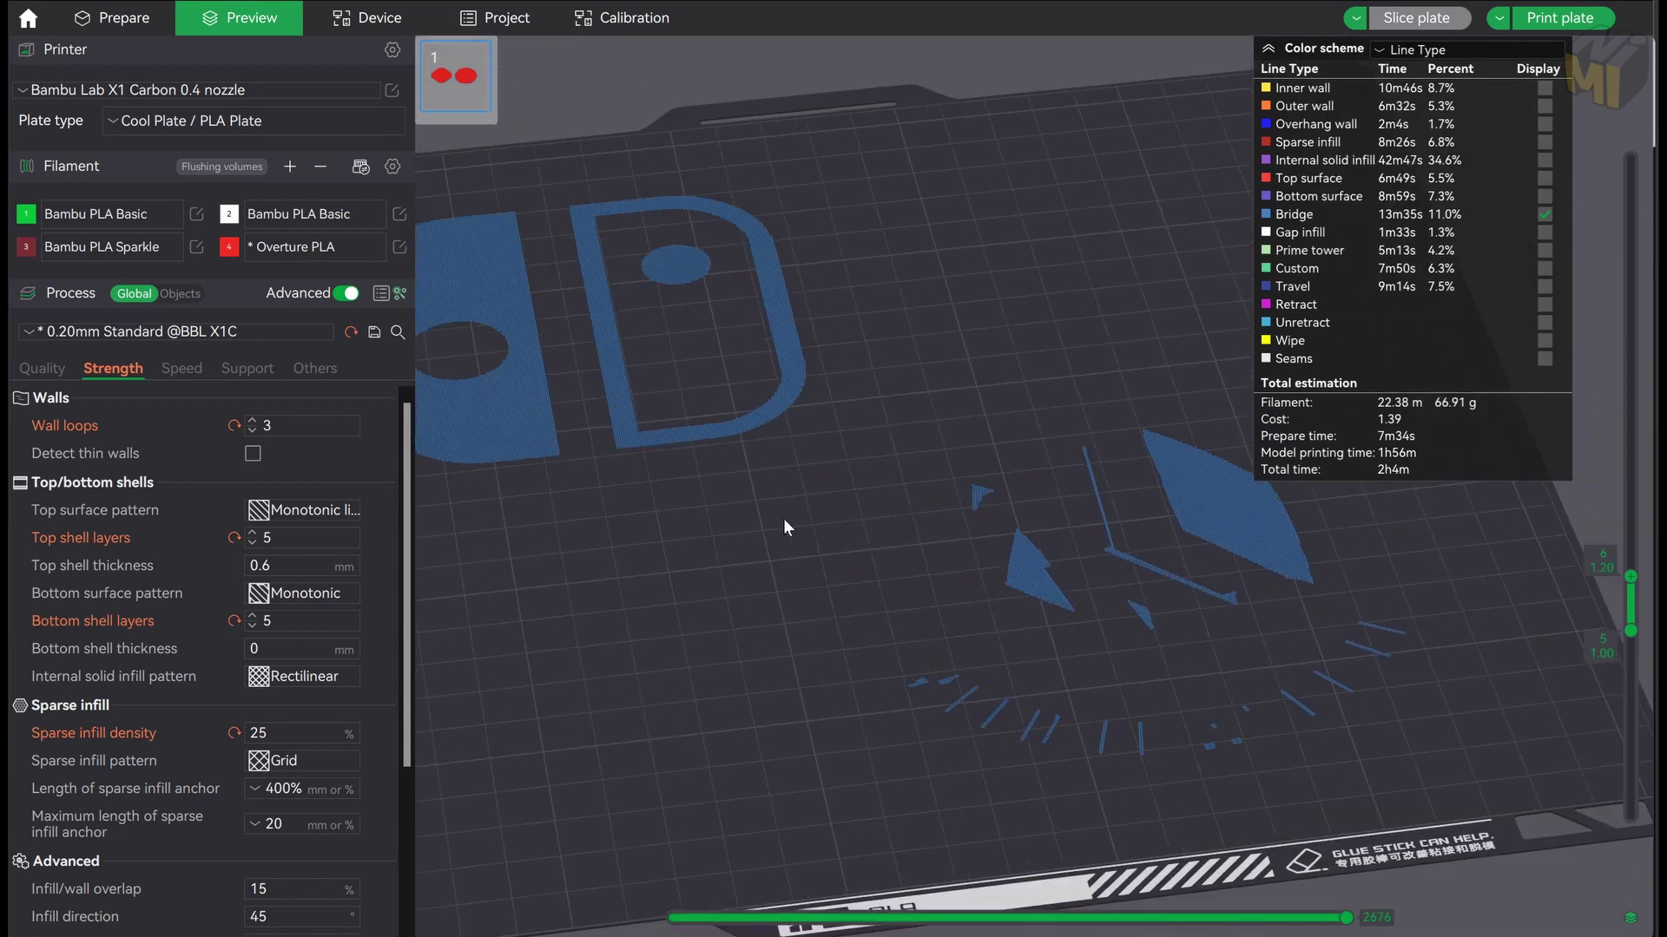
scroll(920, 542, up, 8)
middle_drag(721, 149, 1045, 565)
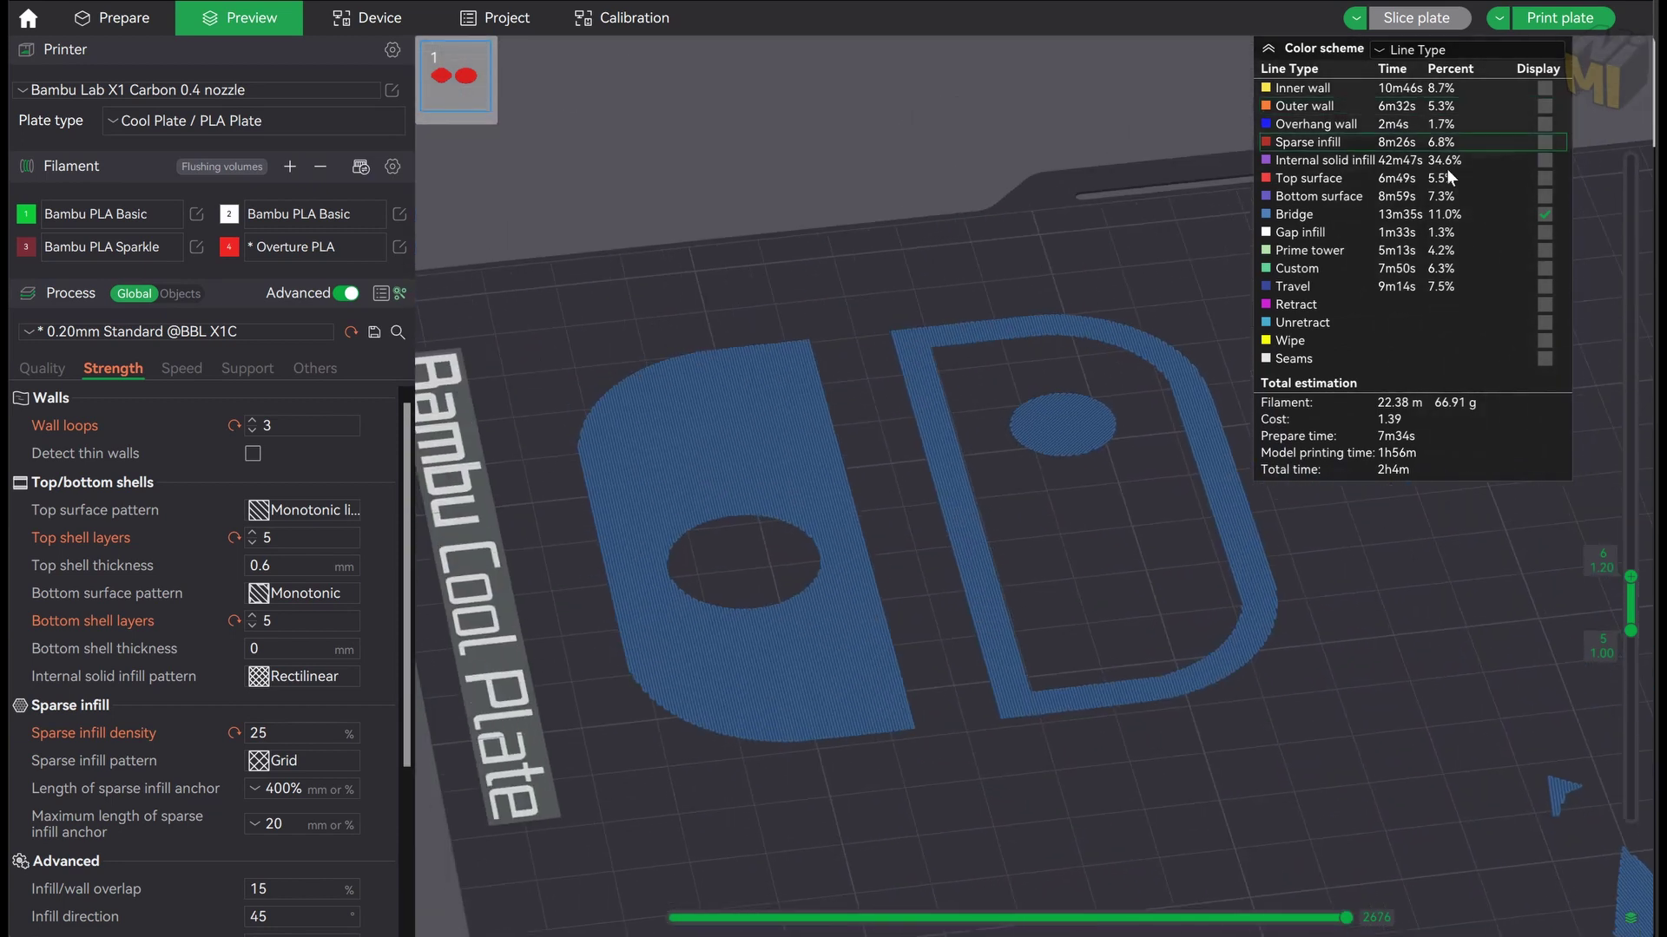
click(1544, 126)
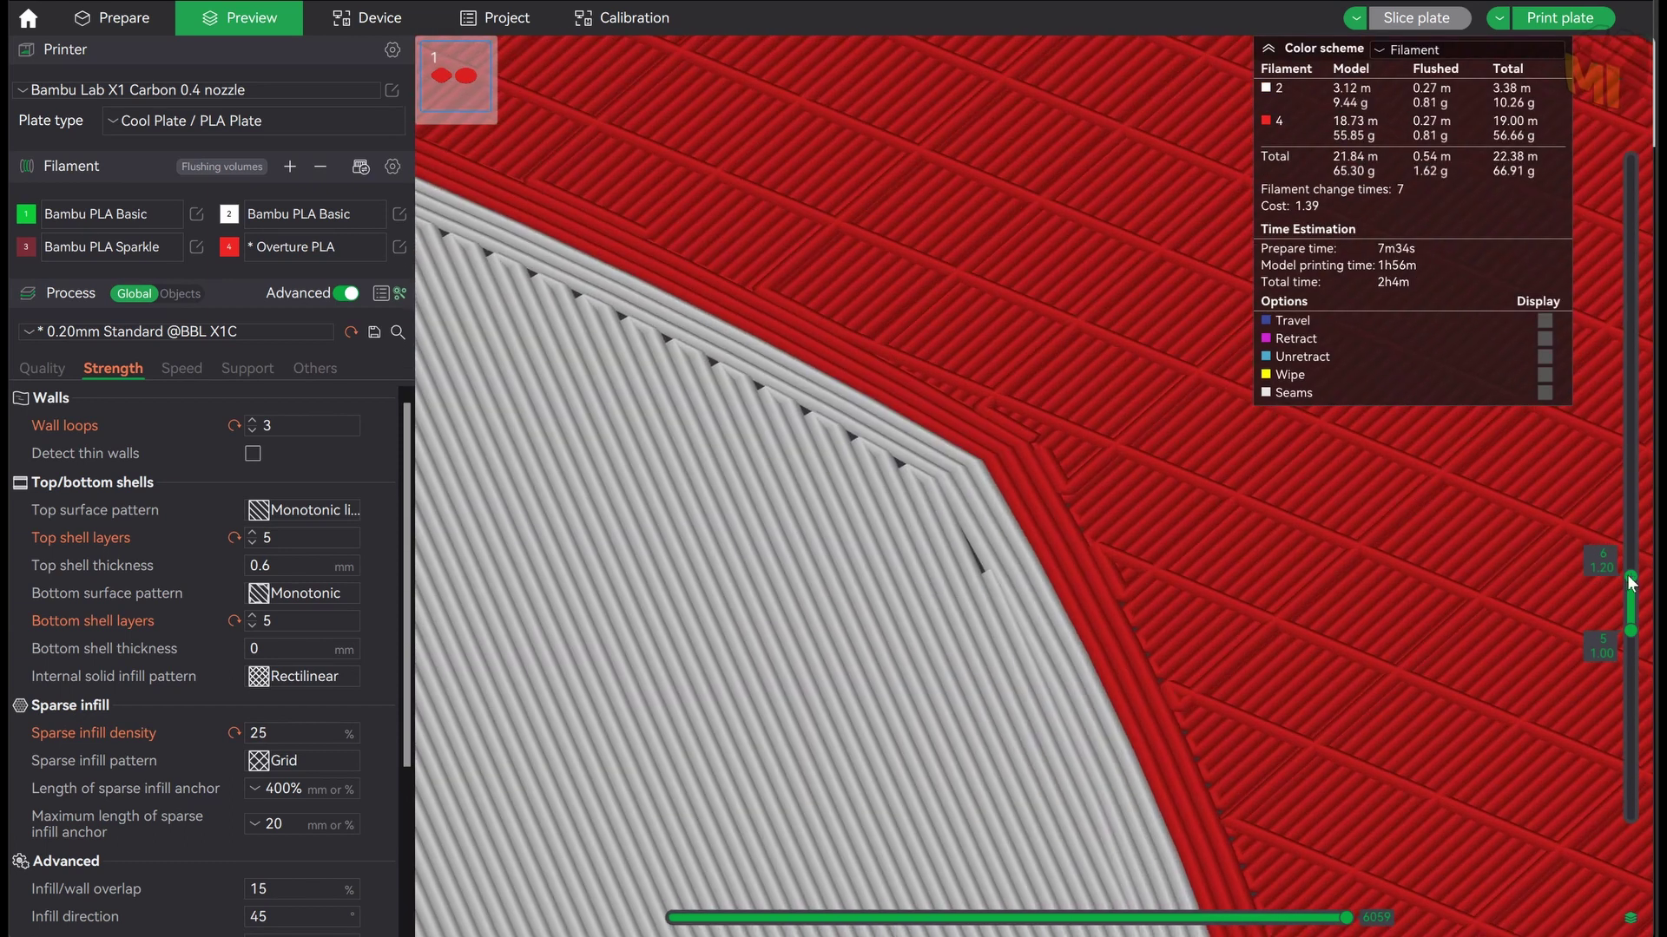
mouse_move(1627, 575)
mouse_down()
mouse_move(1630, 611)
mouse_move(1628, 575)
mouse_up()
scroll(1493, 572, down, 3)
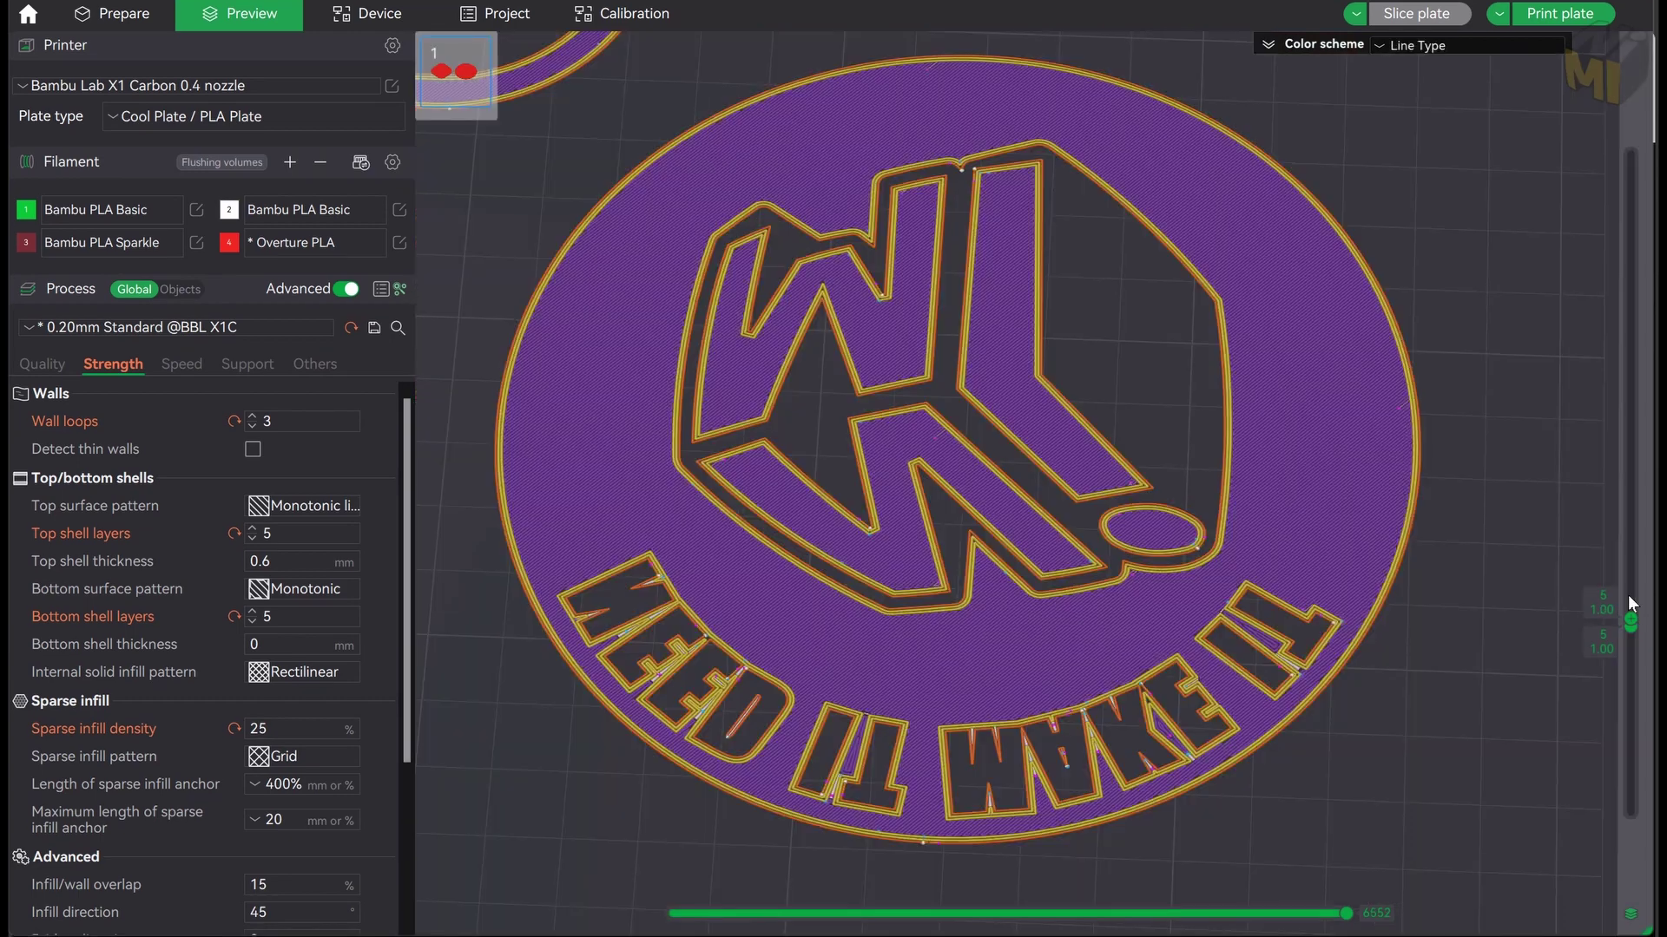
scroll(1422, 377, up, 5)
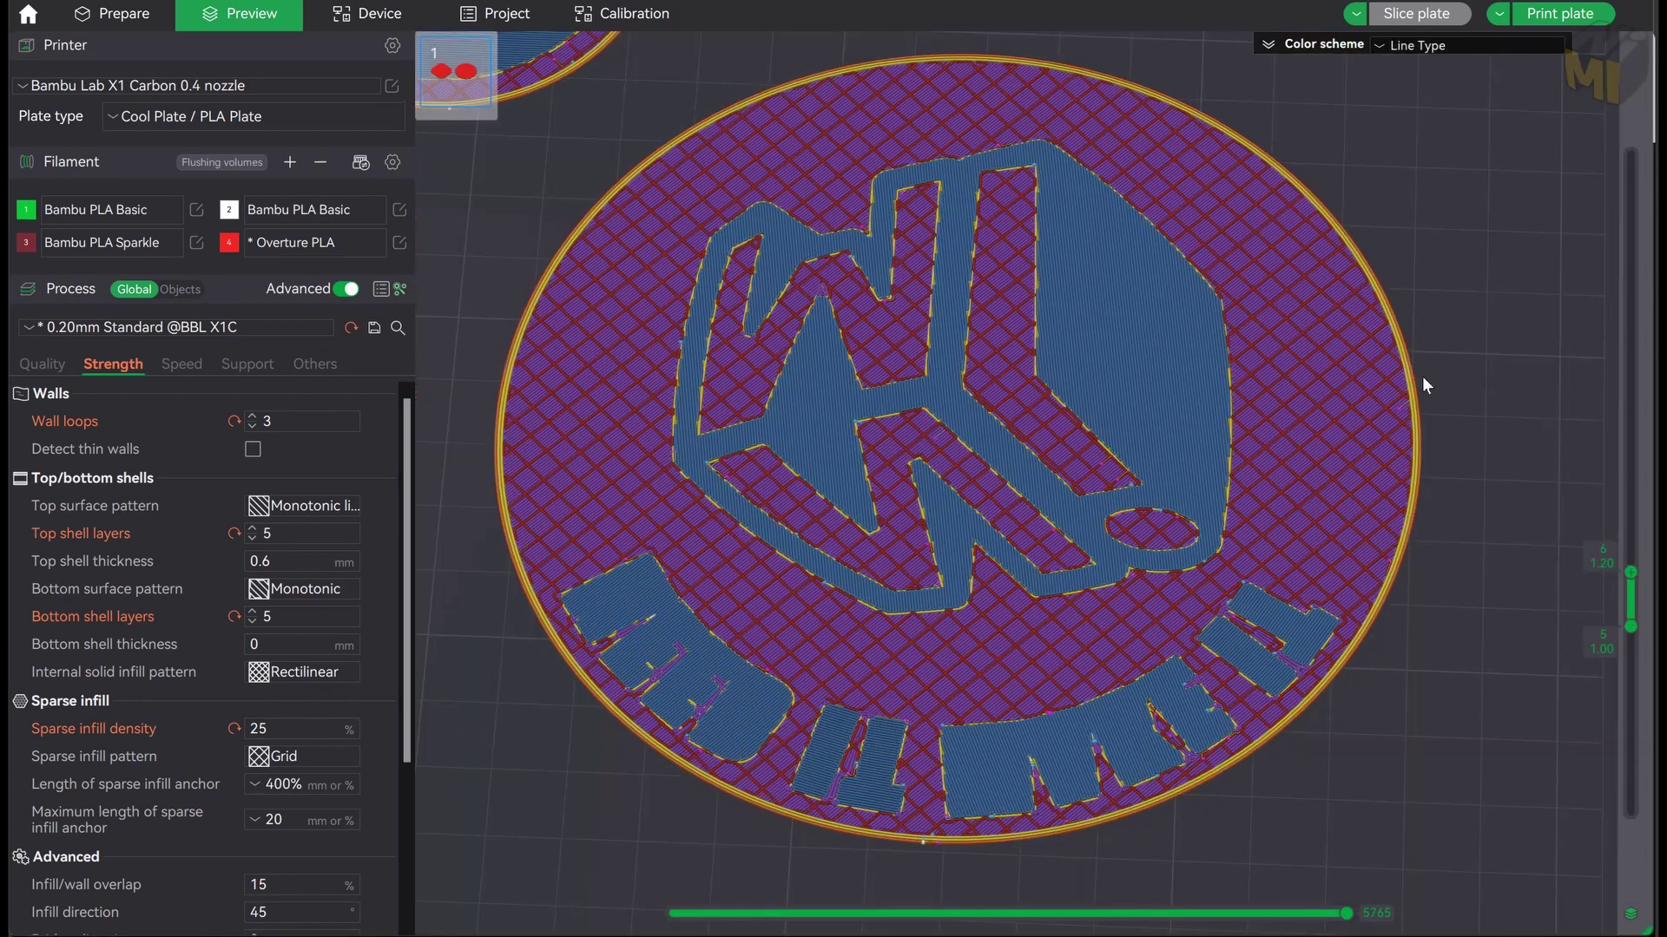
drag(1630, 599, 1623, 592)
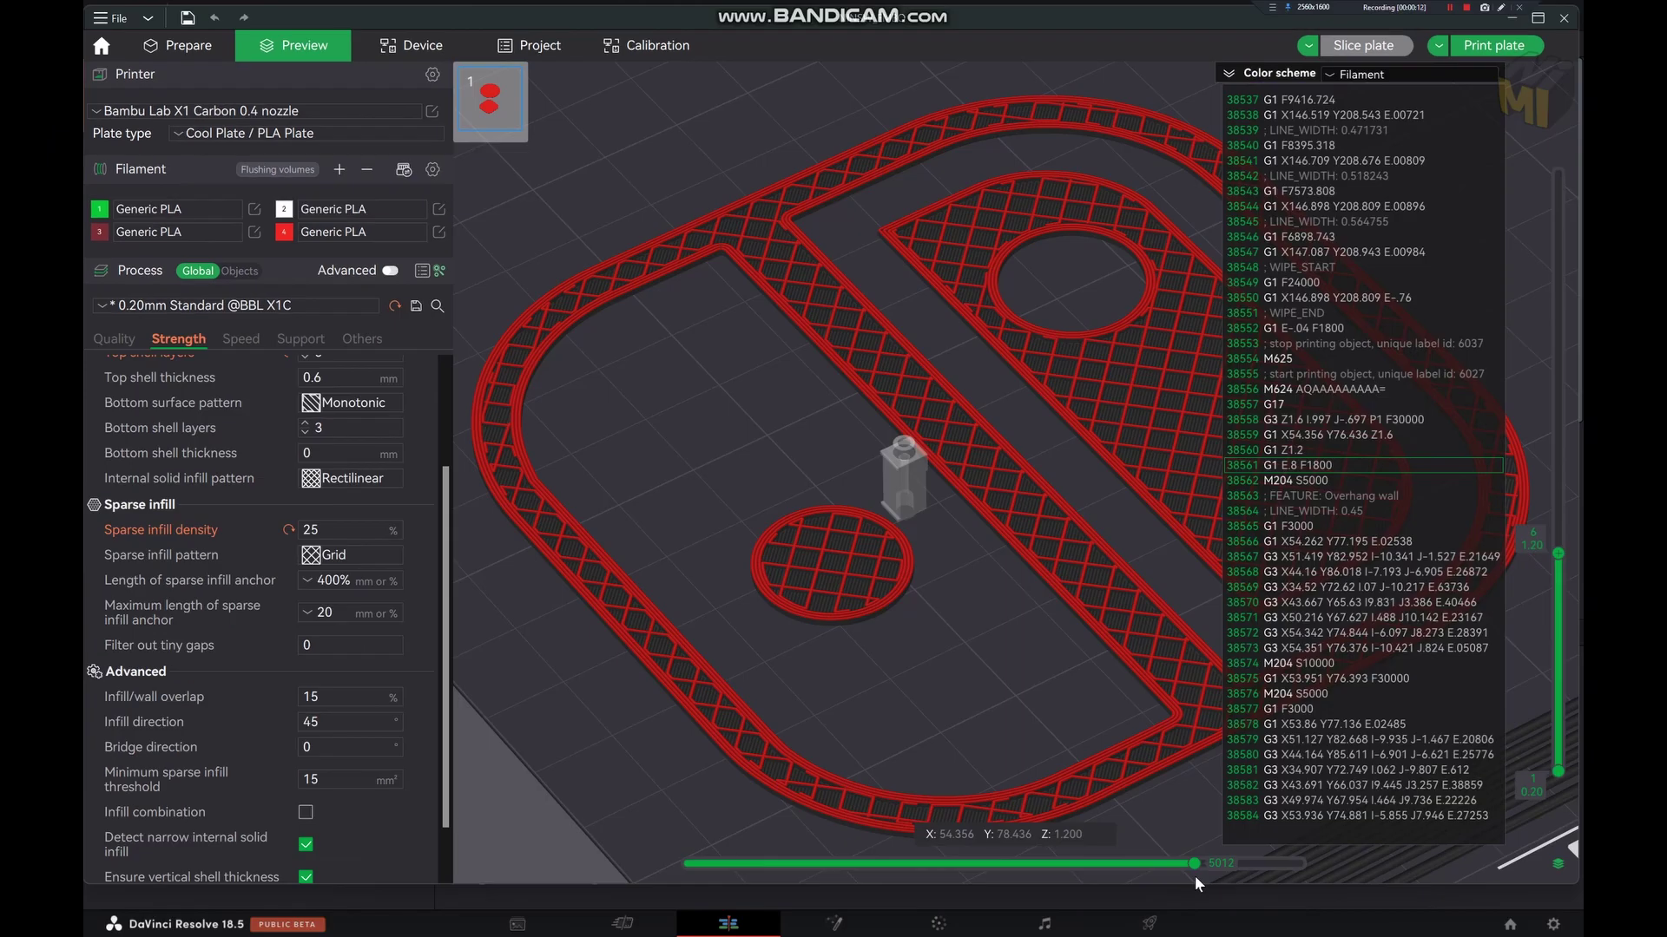
key(Left)
key(Left)
key(Left)
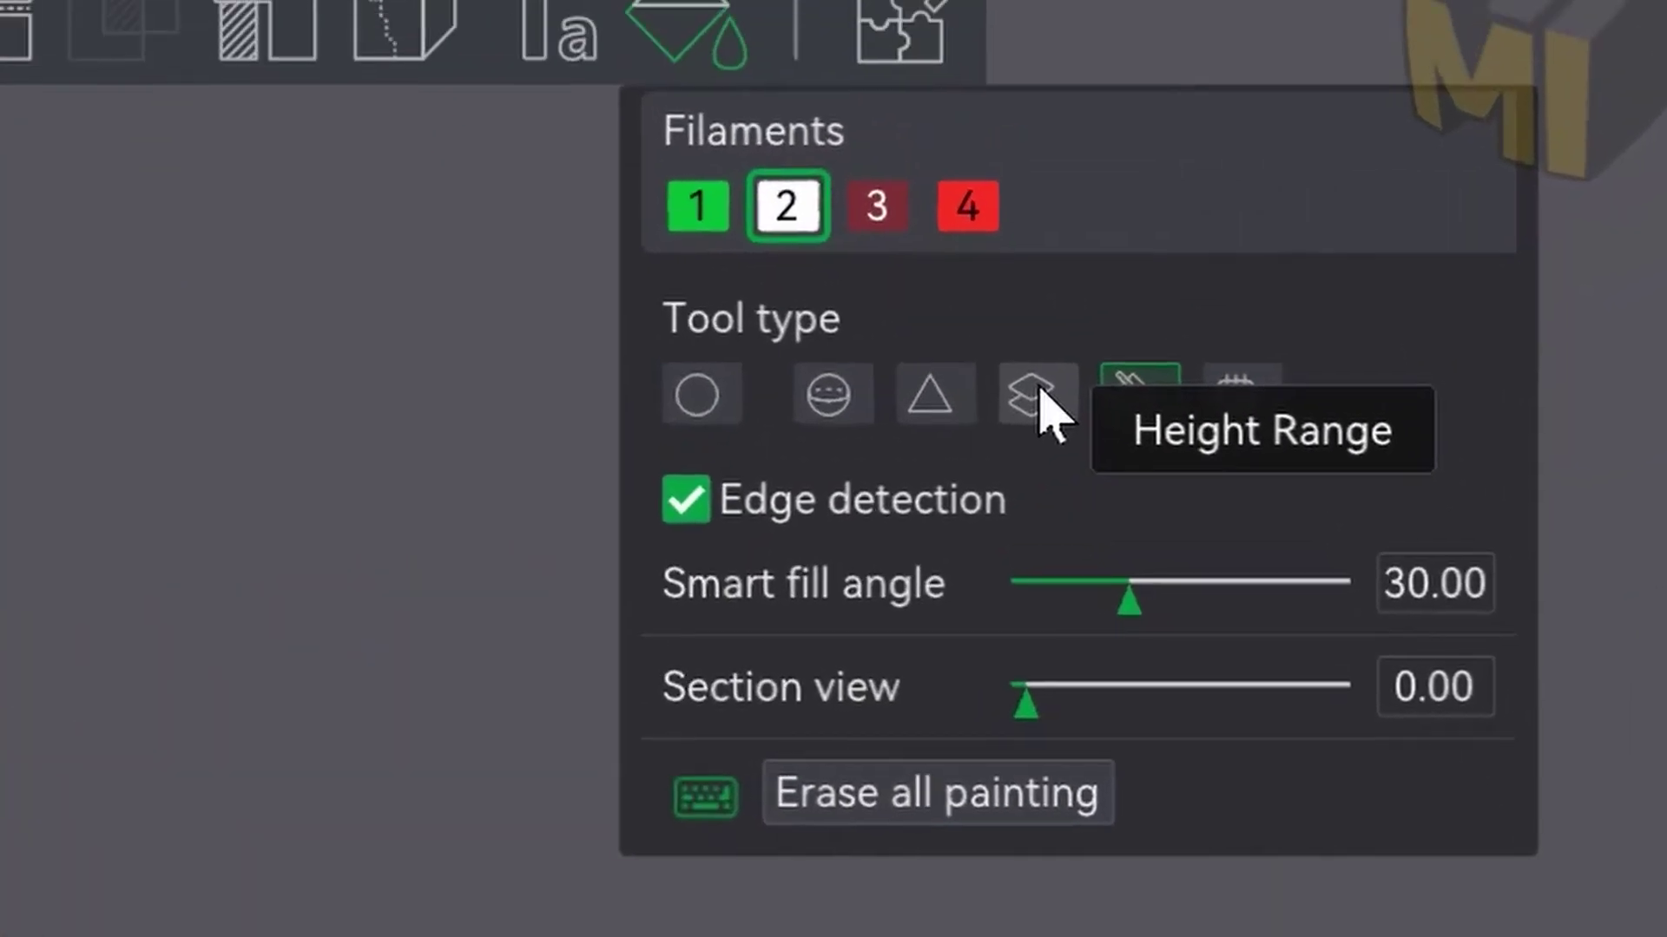
Step: Paint the coin's top height range white with filament 2 and reveal the upper sliced layers
click(1476, 261)
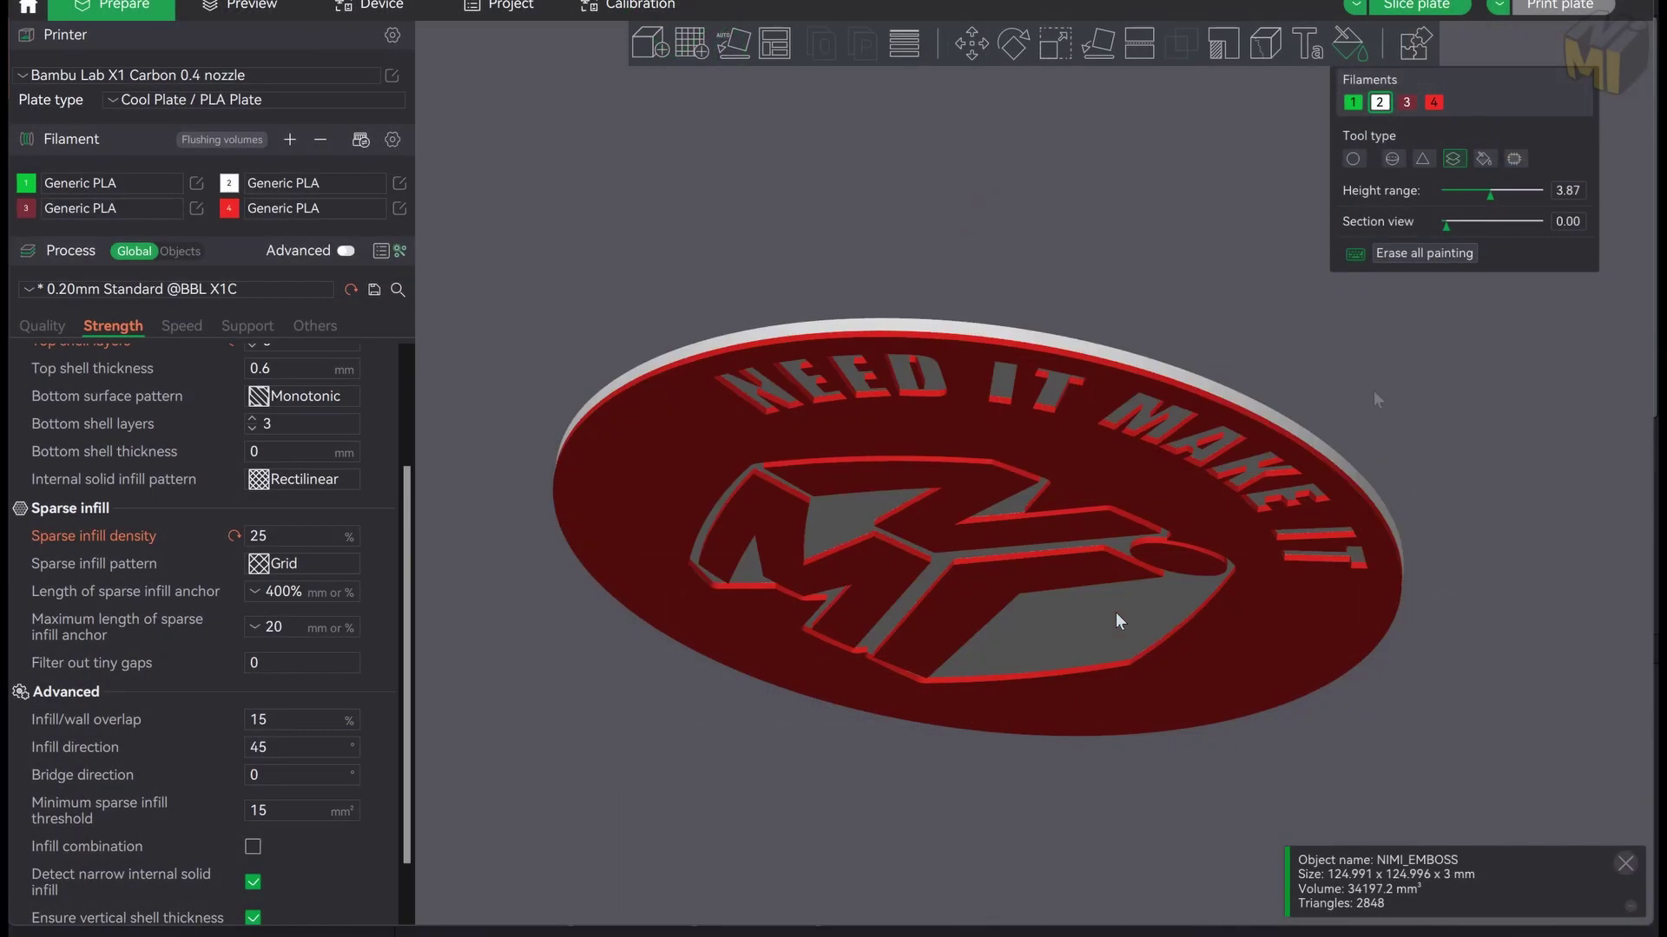
drag(1117, 612, 1325, 351)
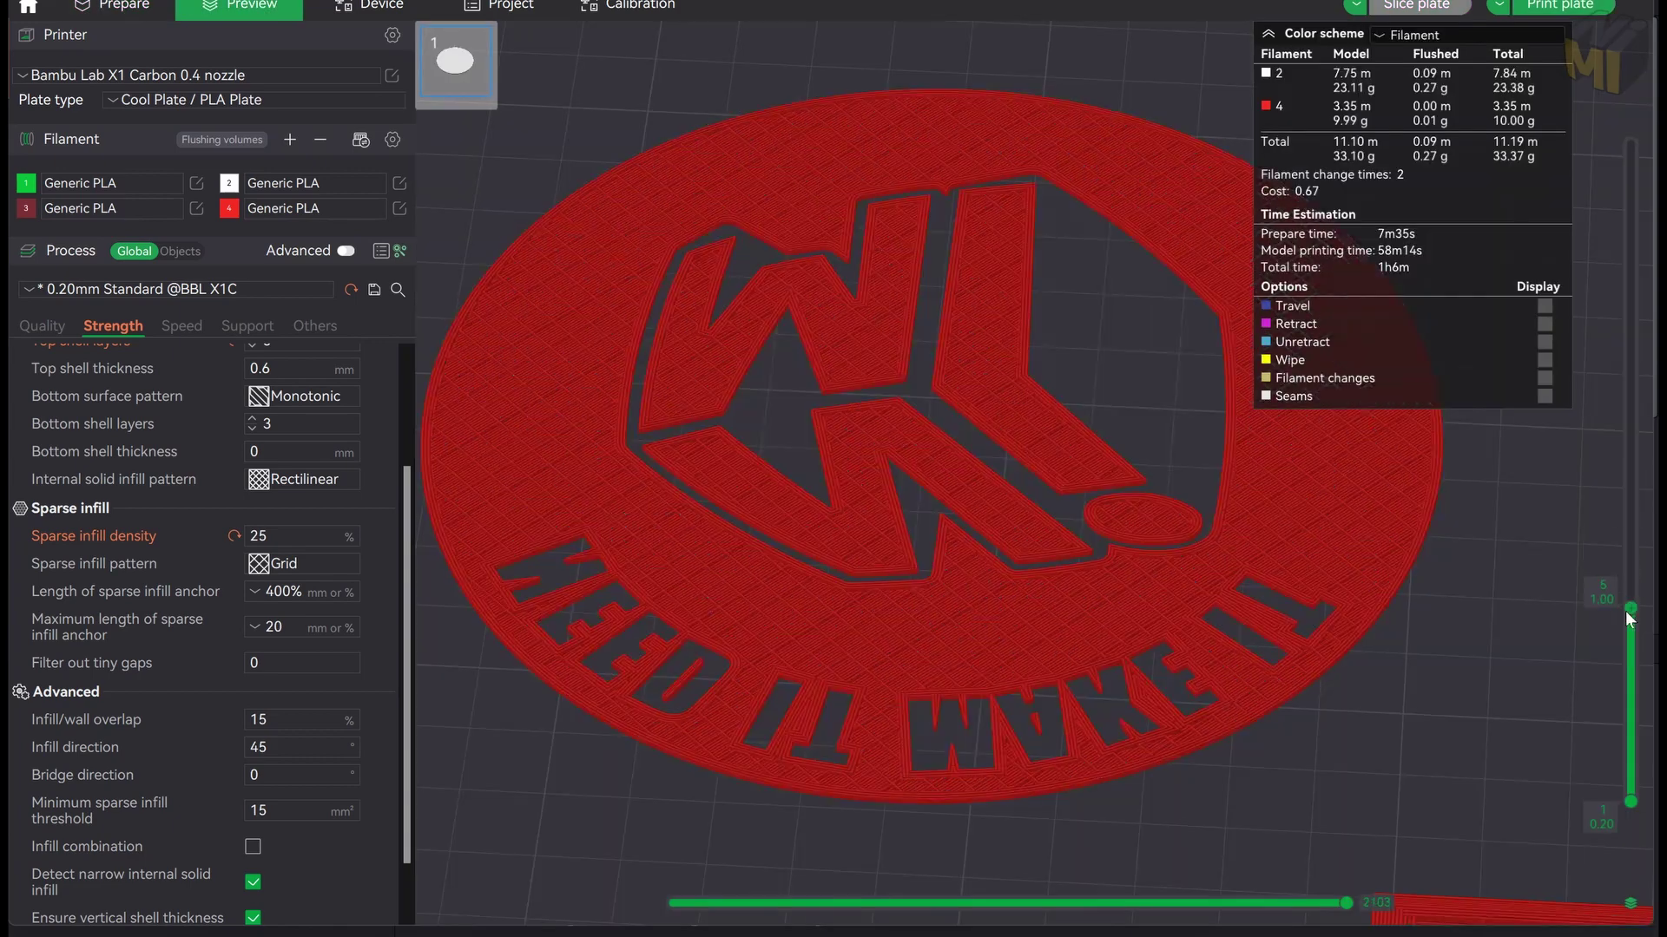
drag(1629, 599, 1626, 488)
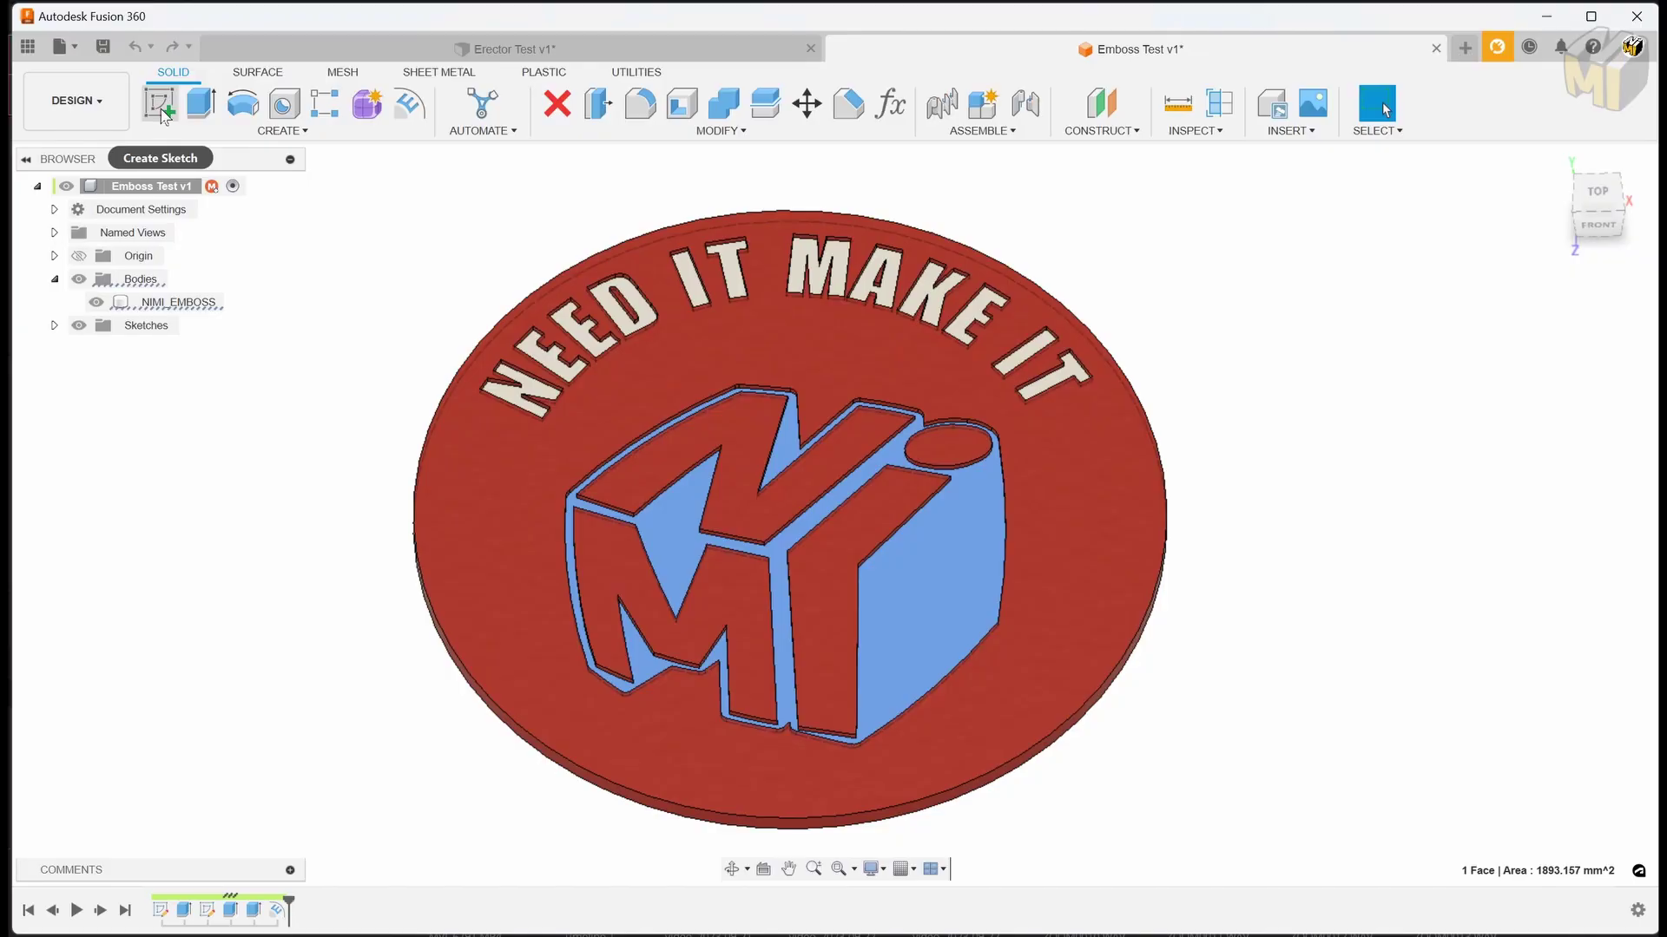
Step: Emboss the sketch on the coin's top face with a -0.01 depth
click(160, 104)
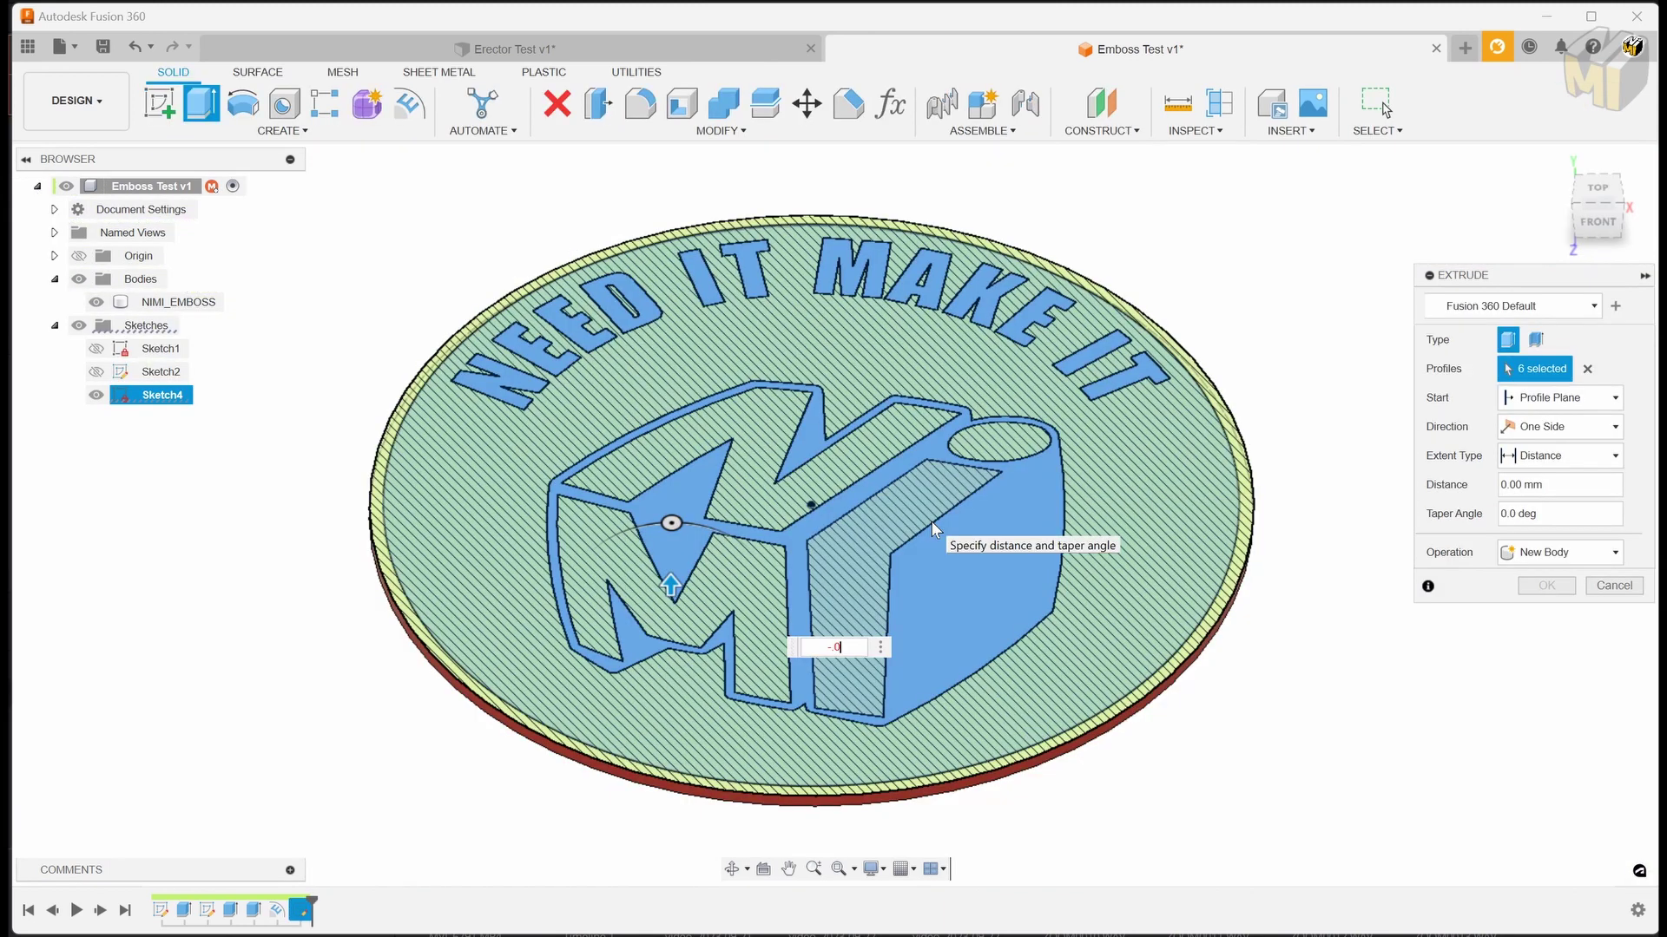
text(-.01)
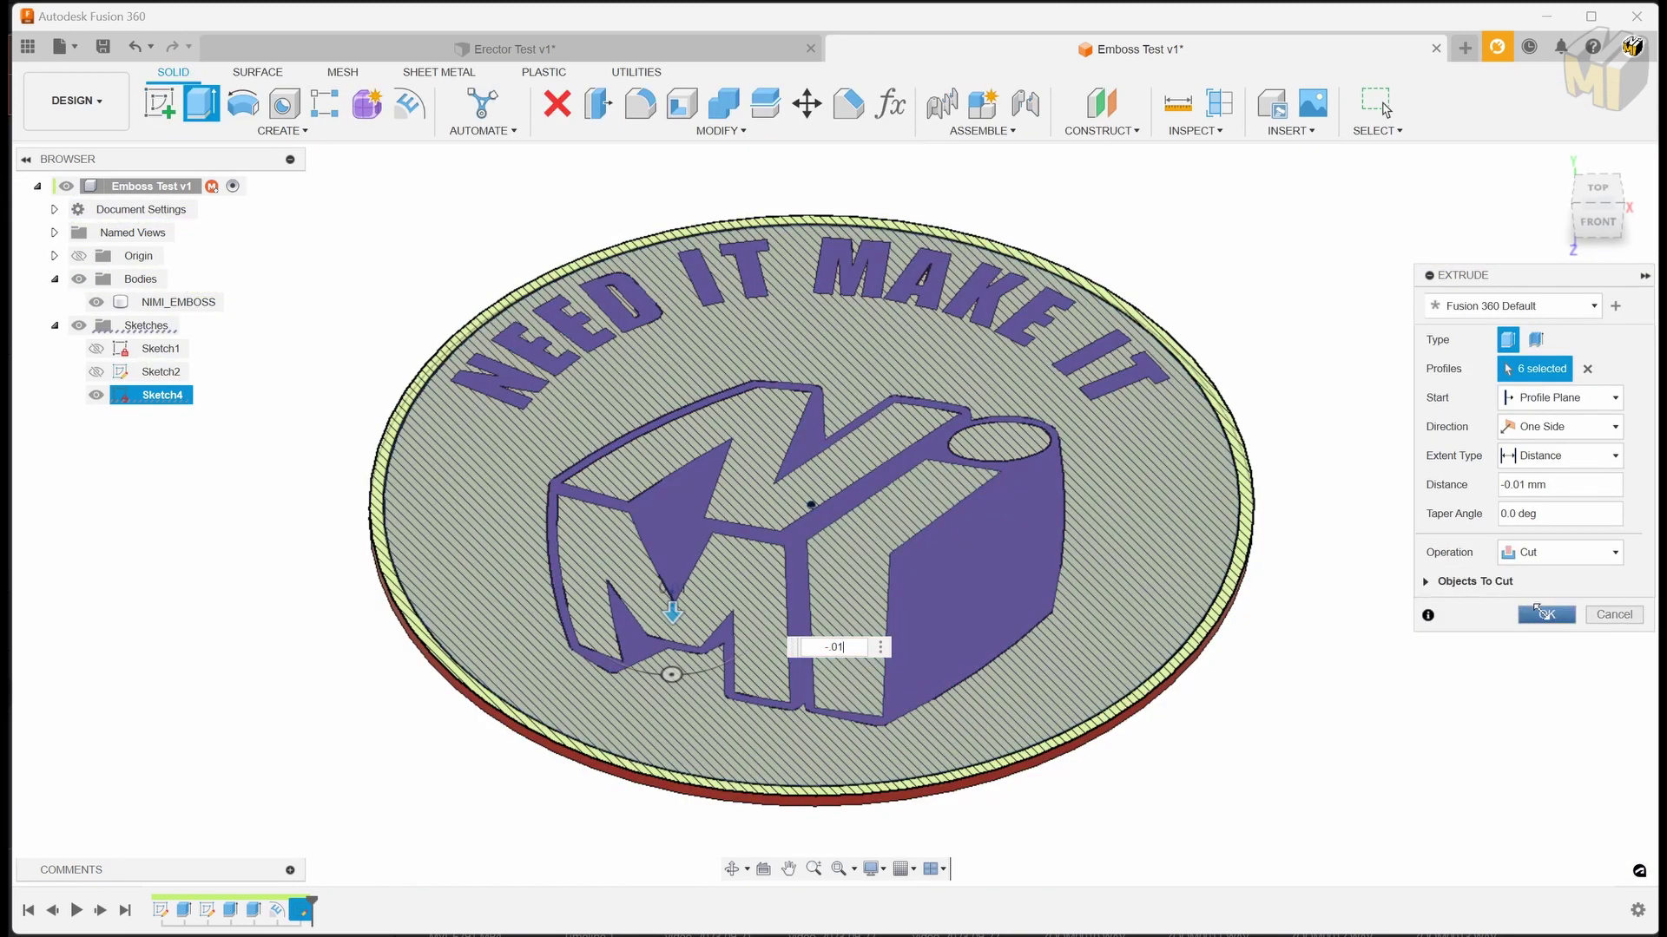
click(1546, 615)
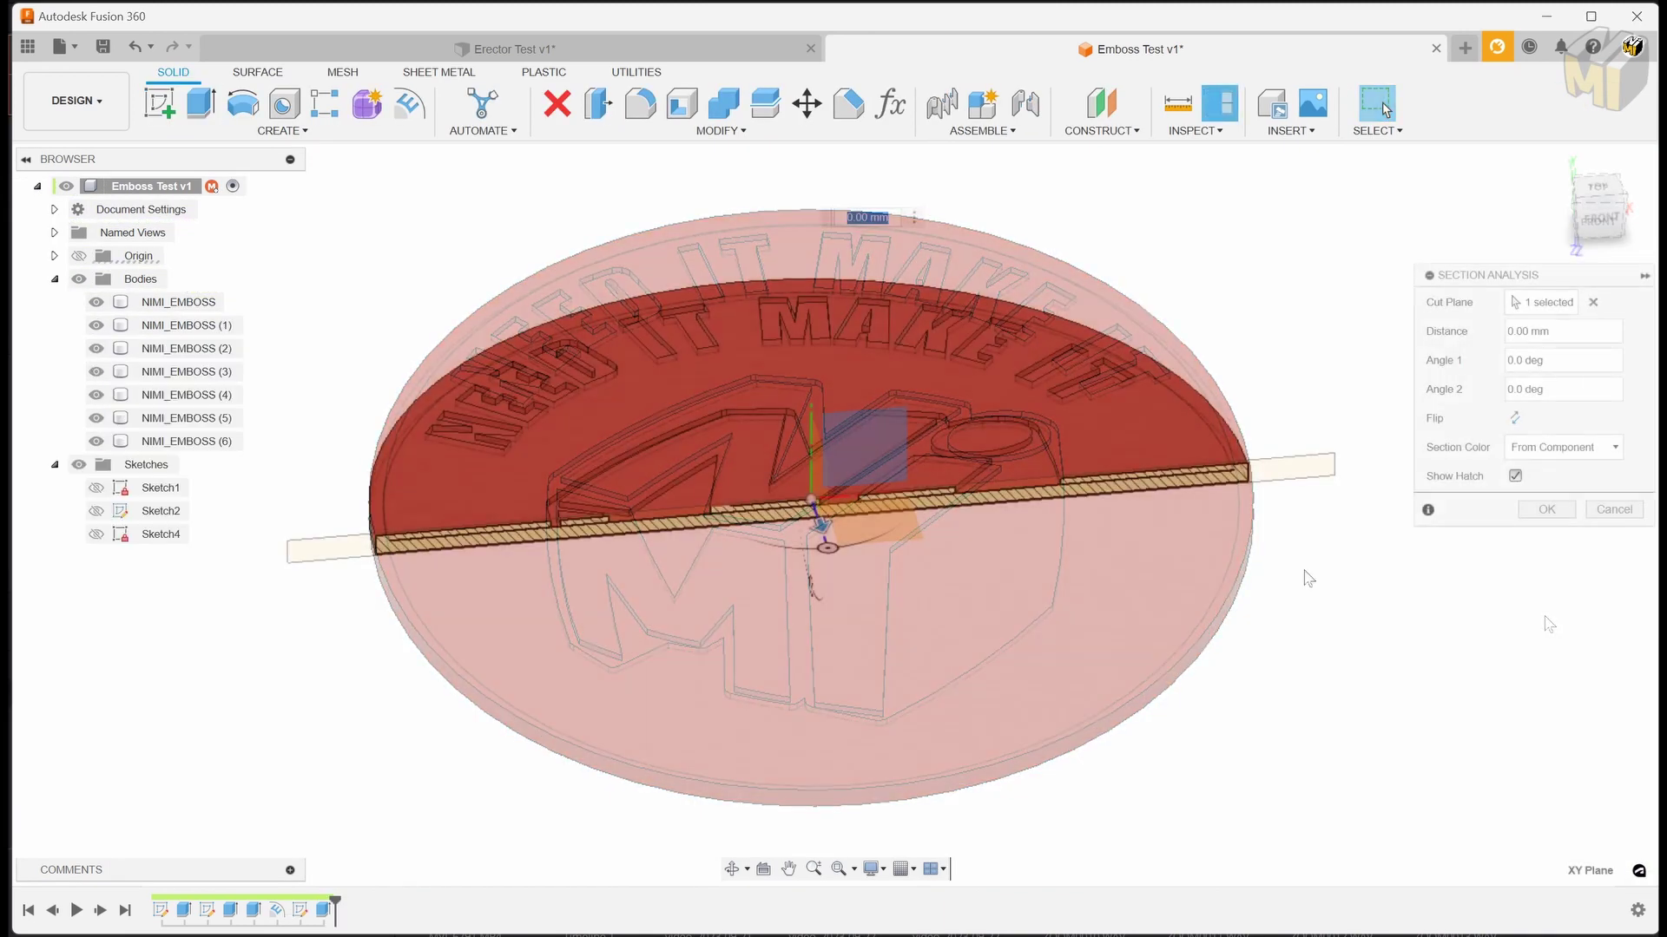
Step: Marquee-select all seven exported STL parts for import into the slicer
scroll(1232, 486, up, 5)
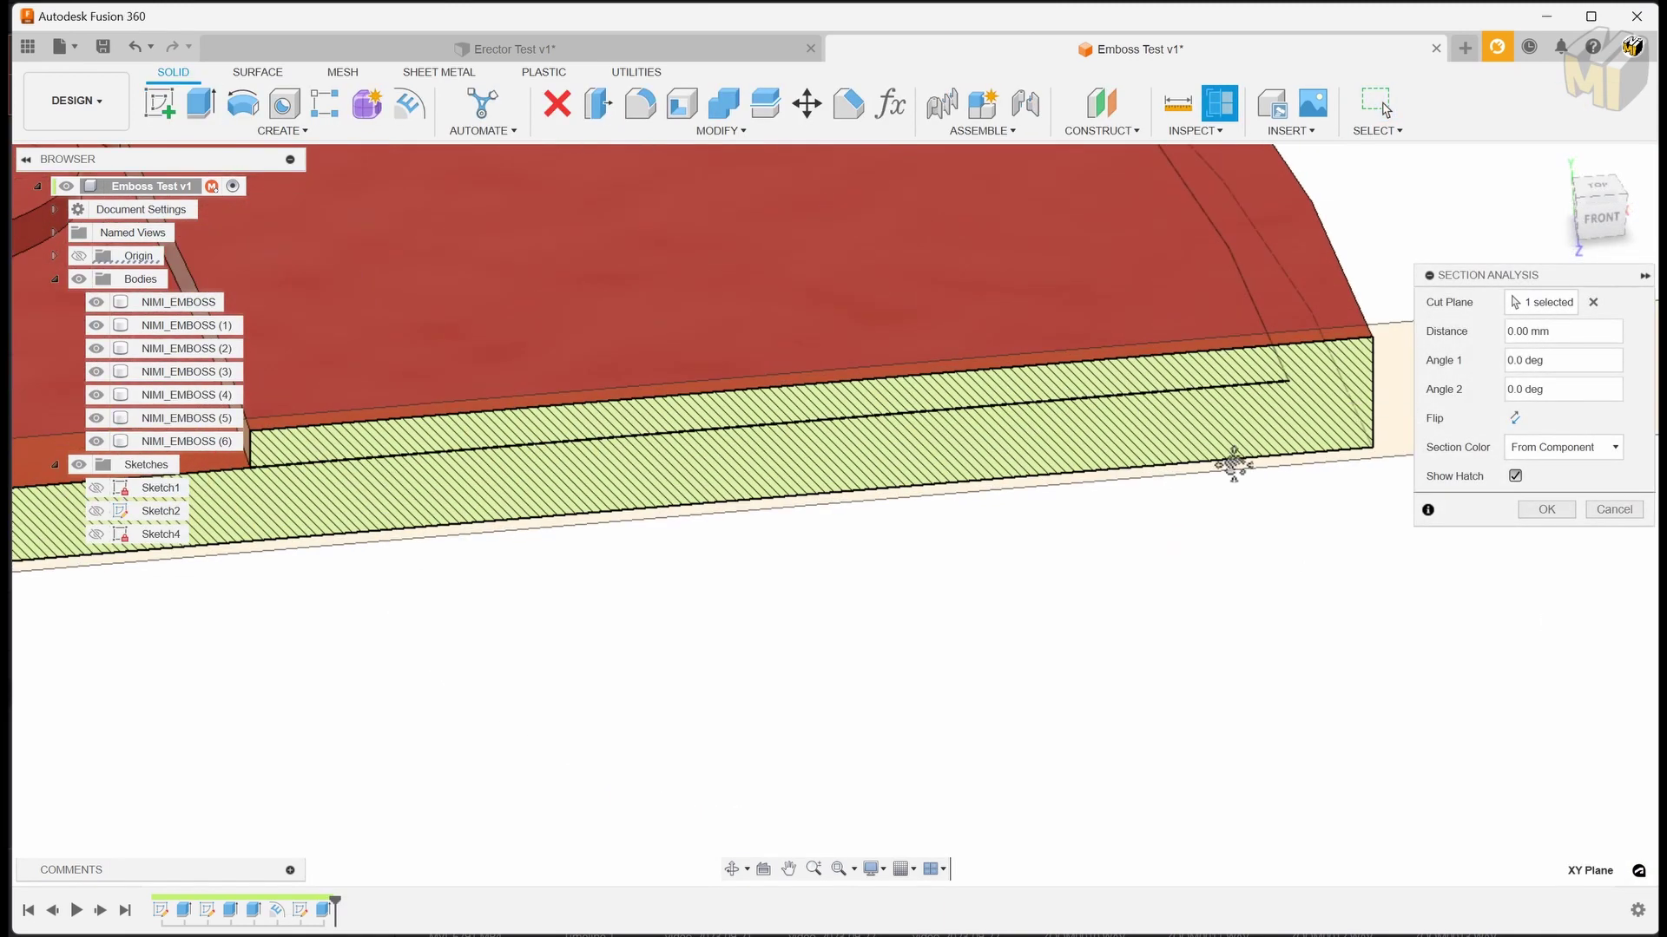
scroll(1241, 535, up, 5)
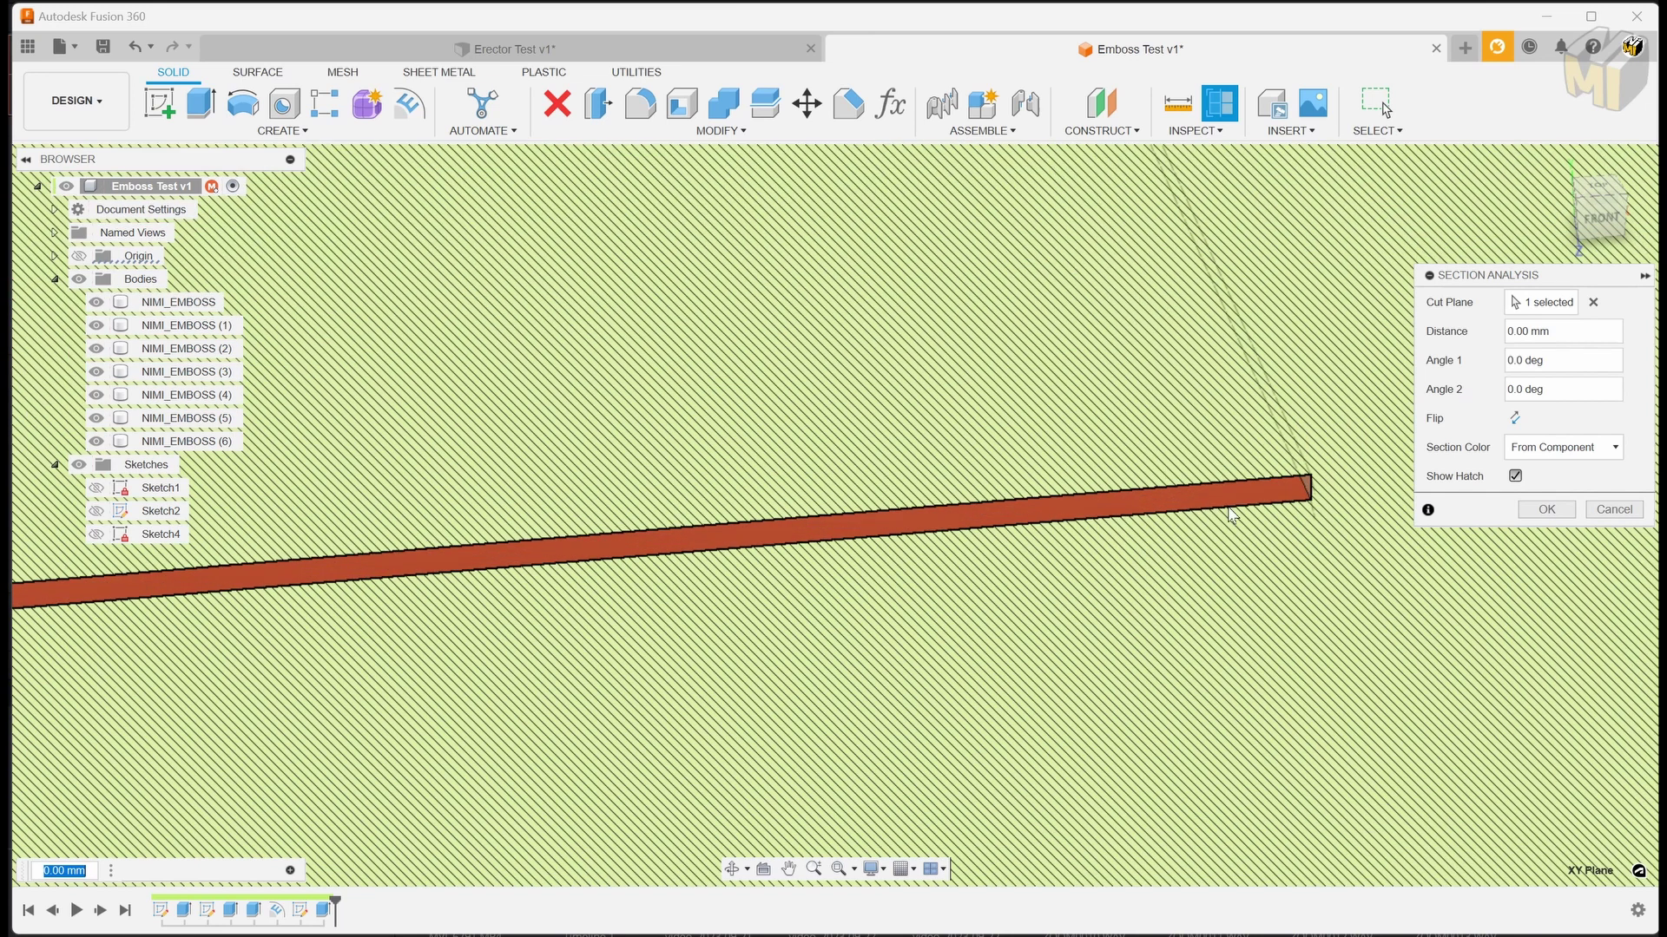
scroll(1273, 549, down, 10)
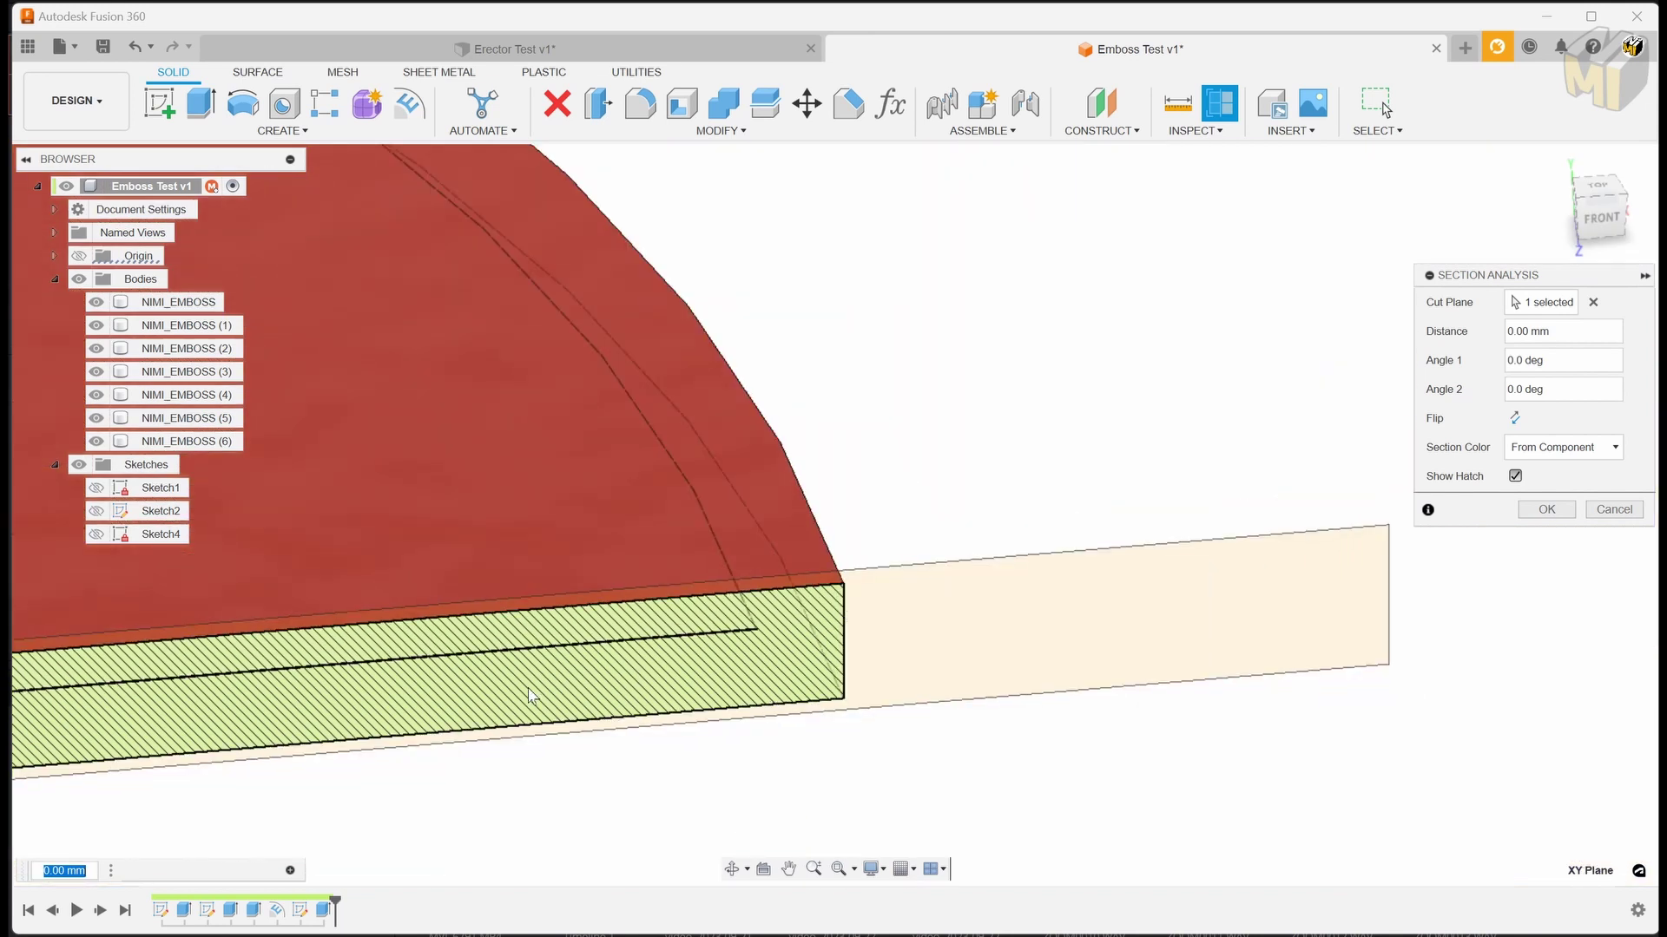
scroll(972, 581, down, 3)
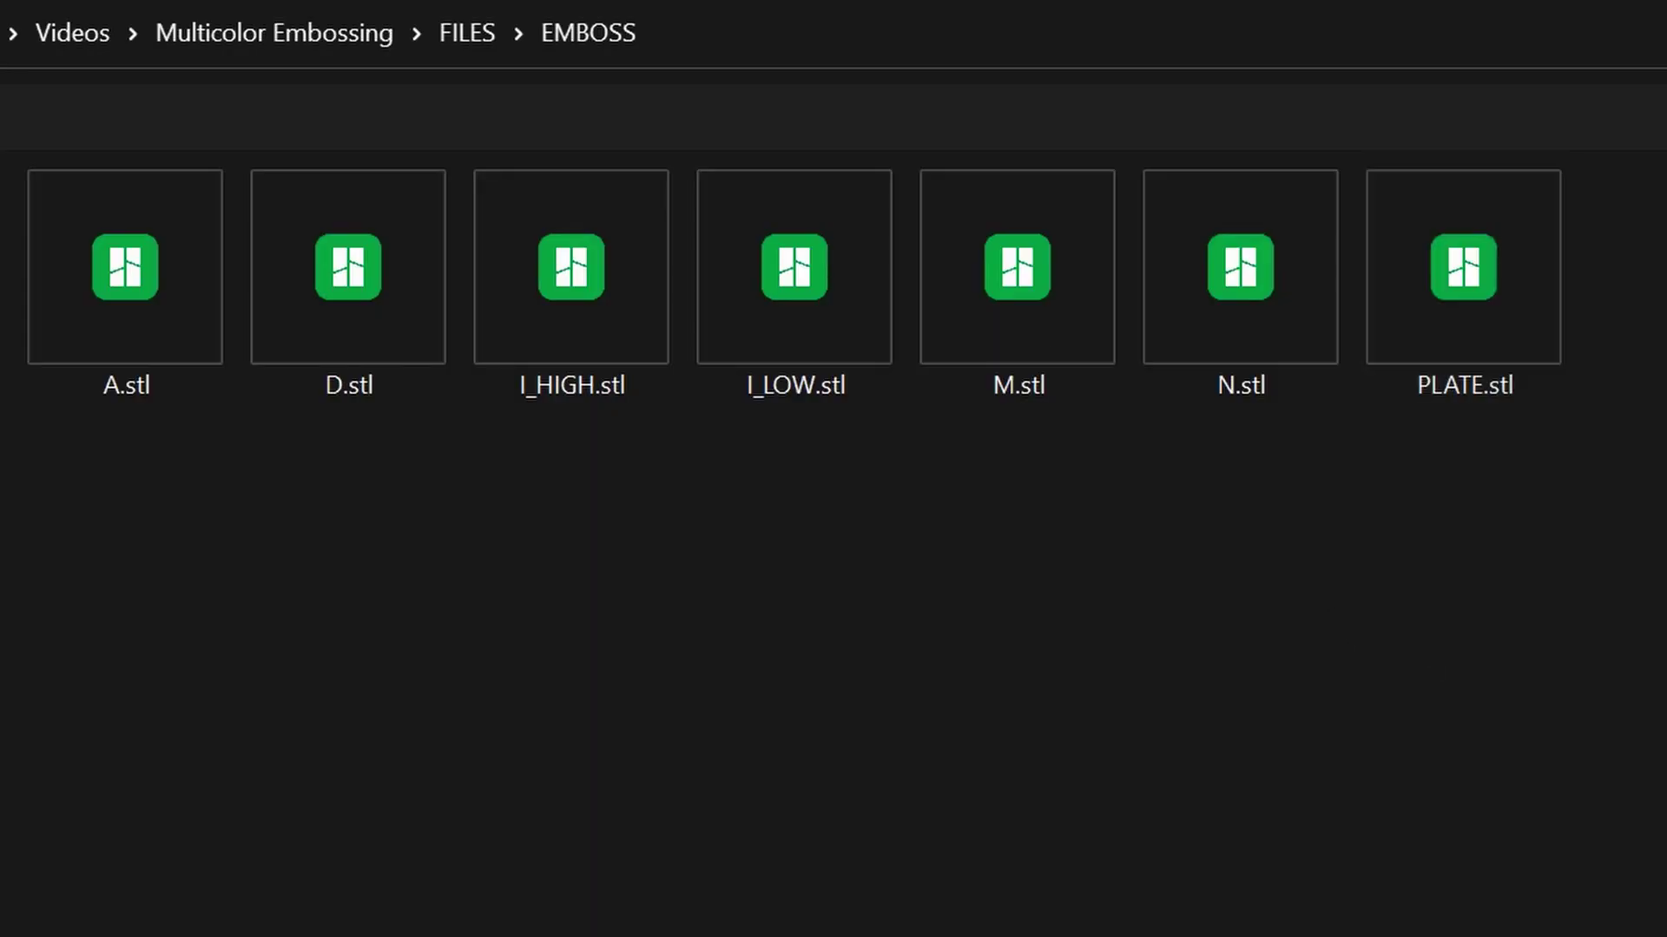
drag(1662, 299, 175, 393)
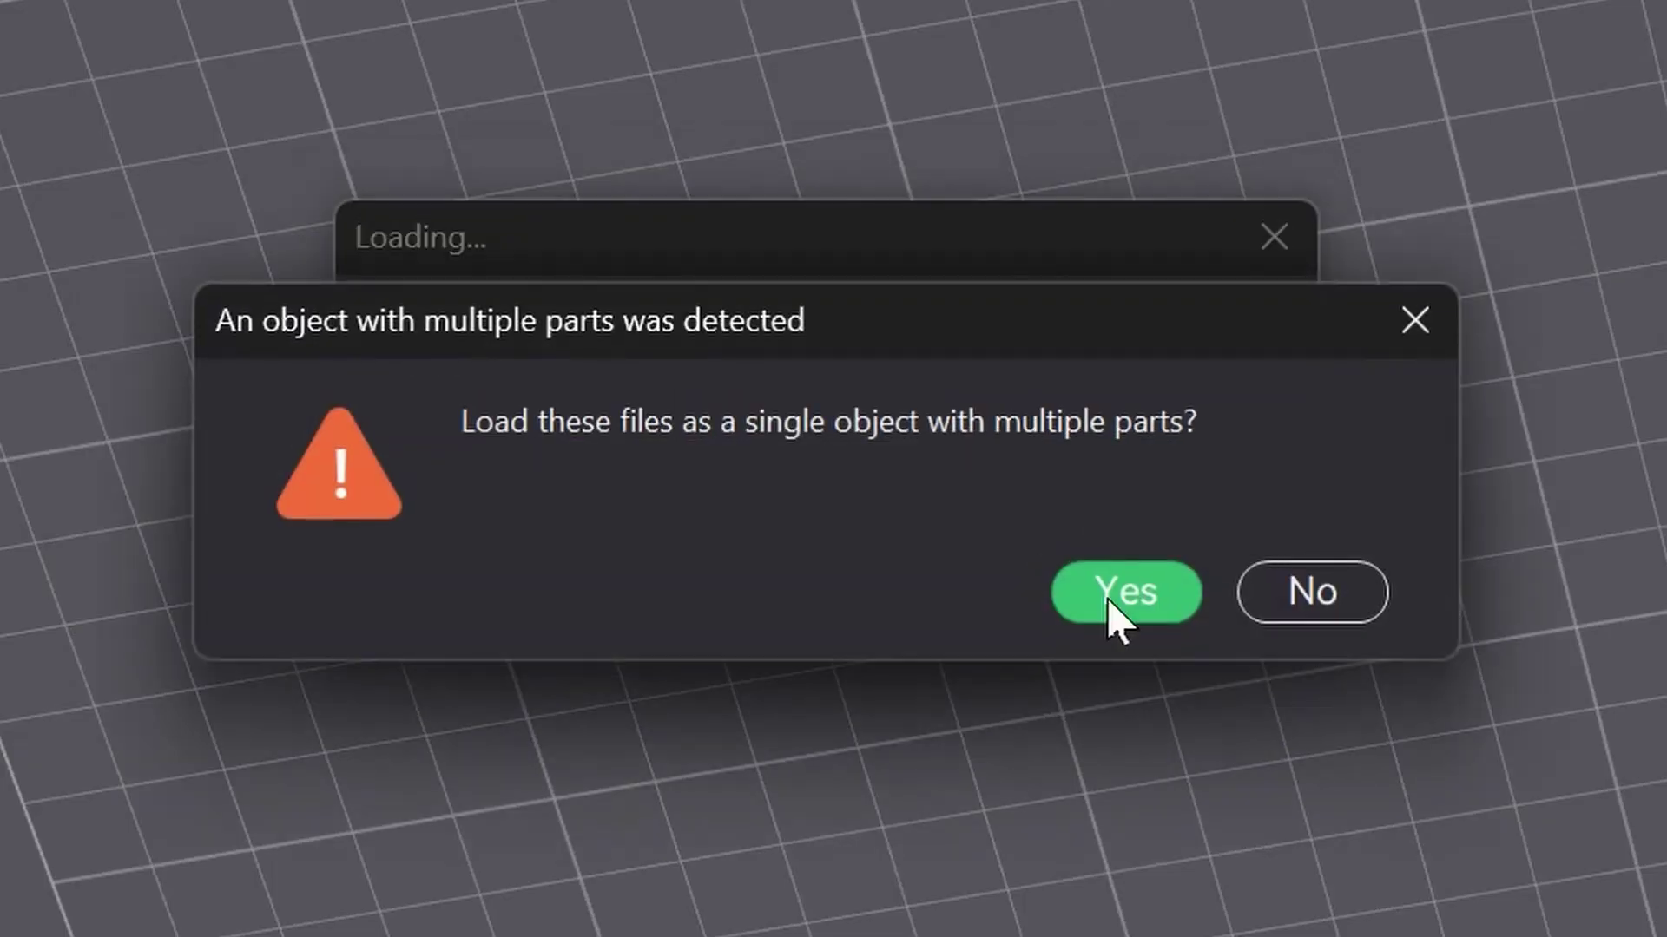
Step: Load the parts as one multi-part object, lay the disc flat and assign red filament 4
click(1086, 600)
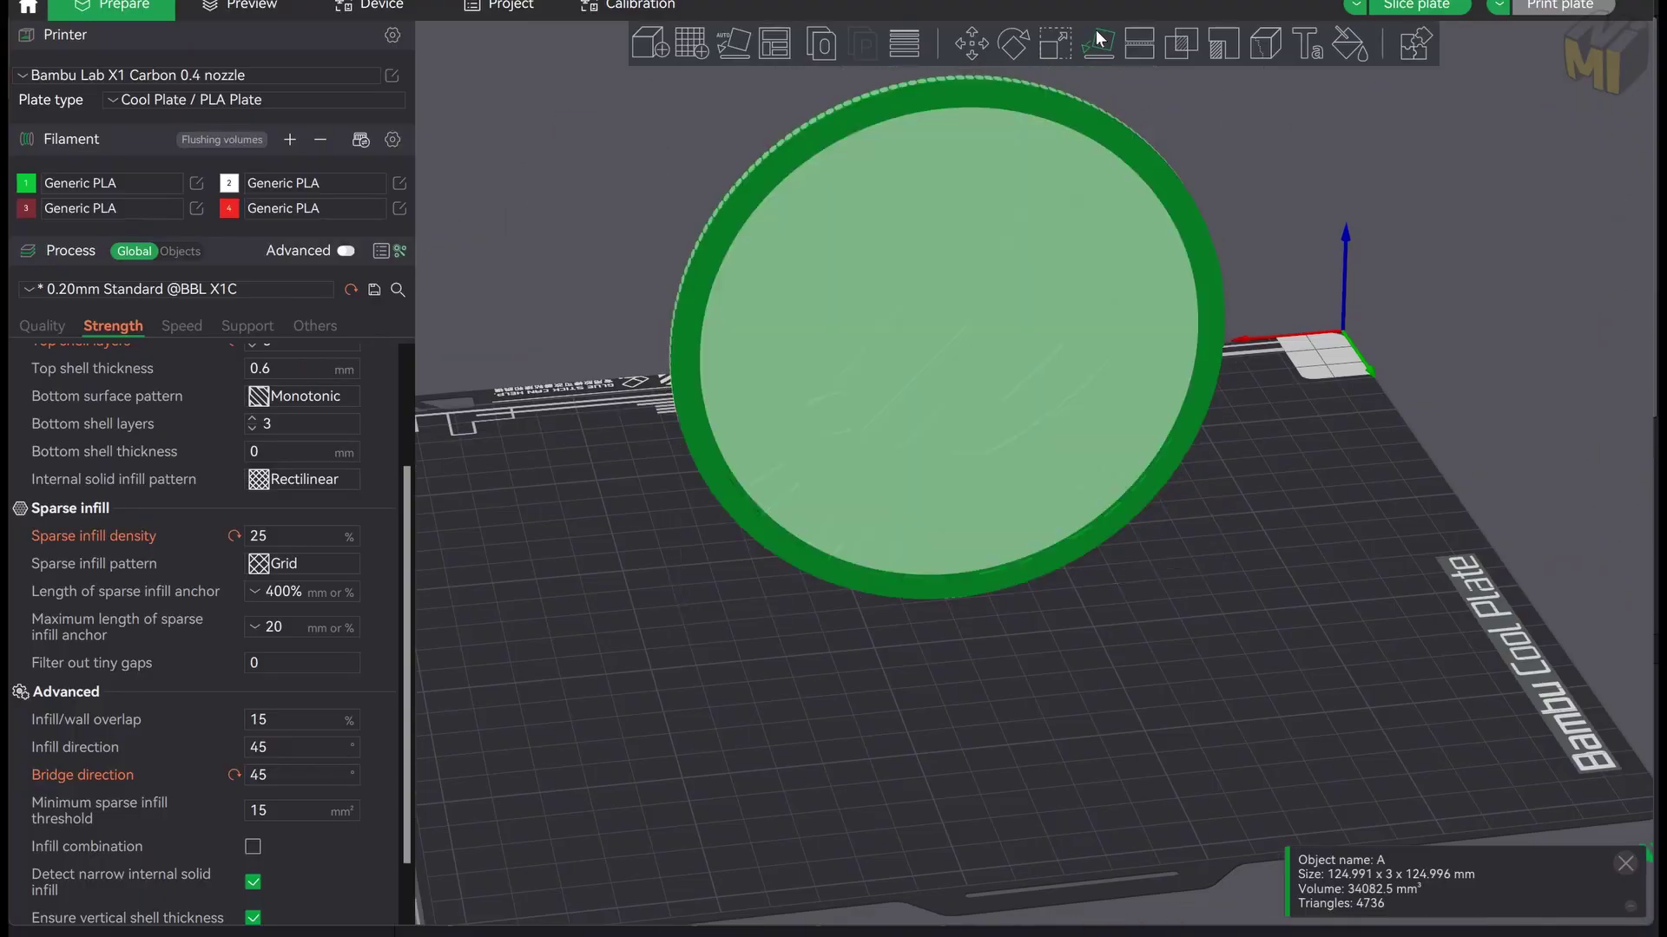
click(1098, 42)
click(1144, 450)
right_click(1248, 577)
click(1389, 636)
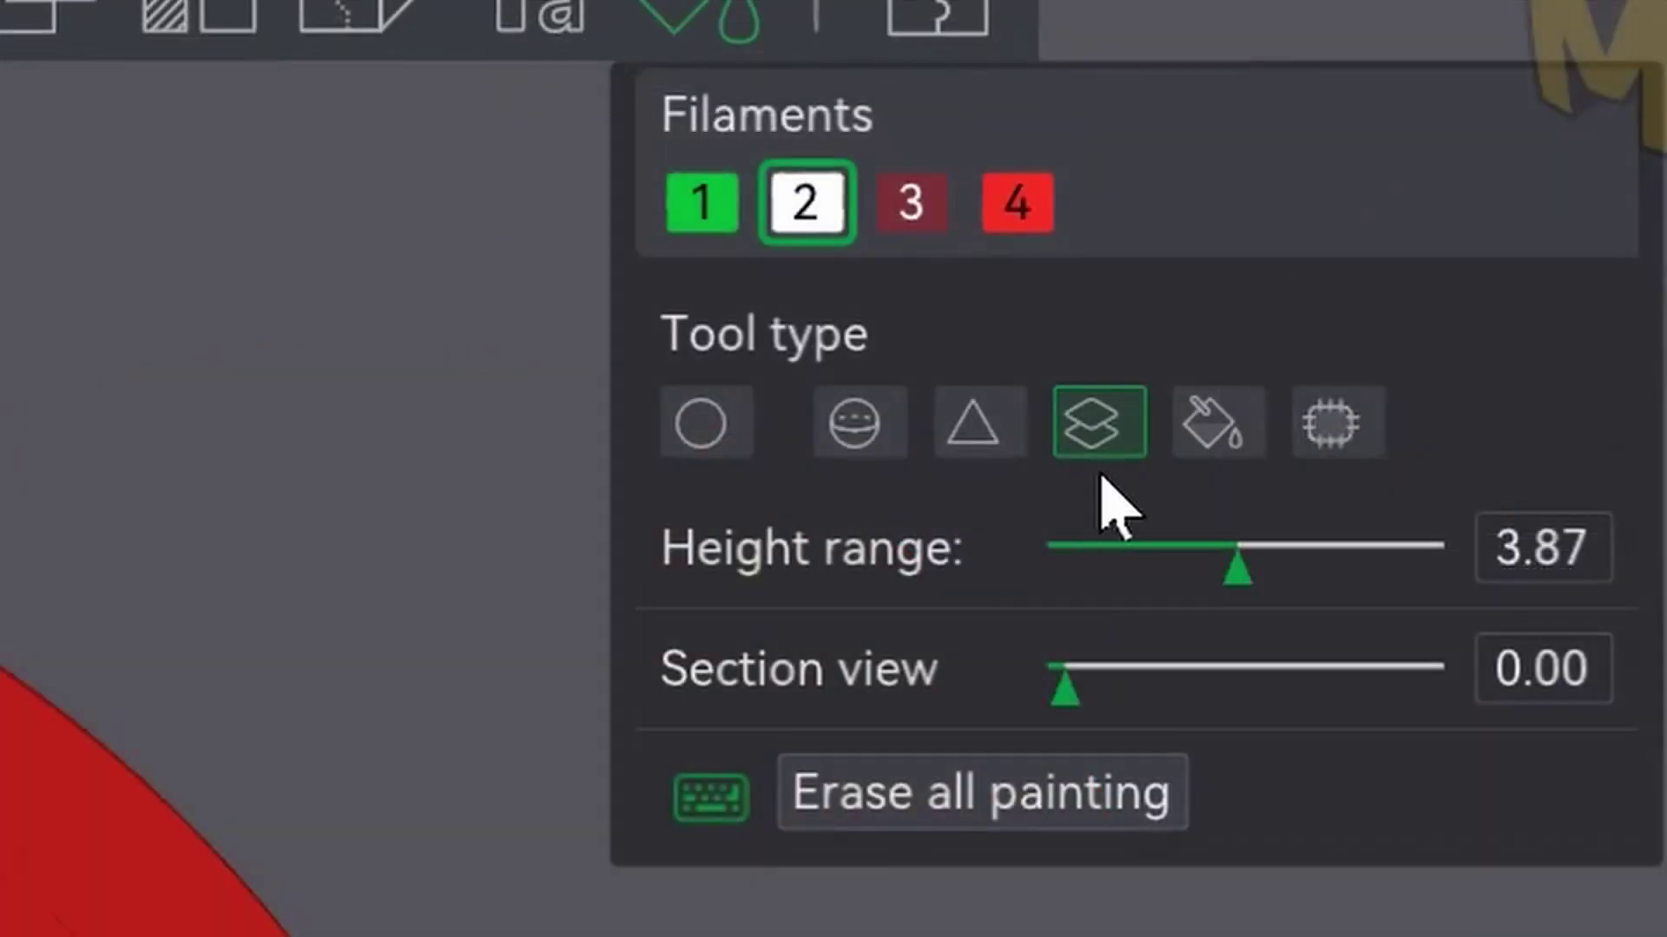
Step: Fill the logo and lettering white, then slice the coin
click(1168, 429)
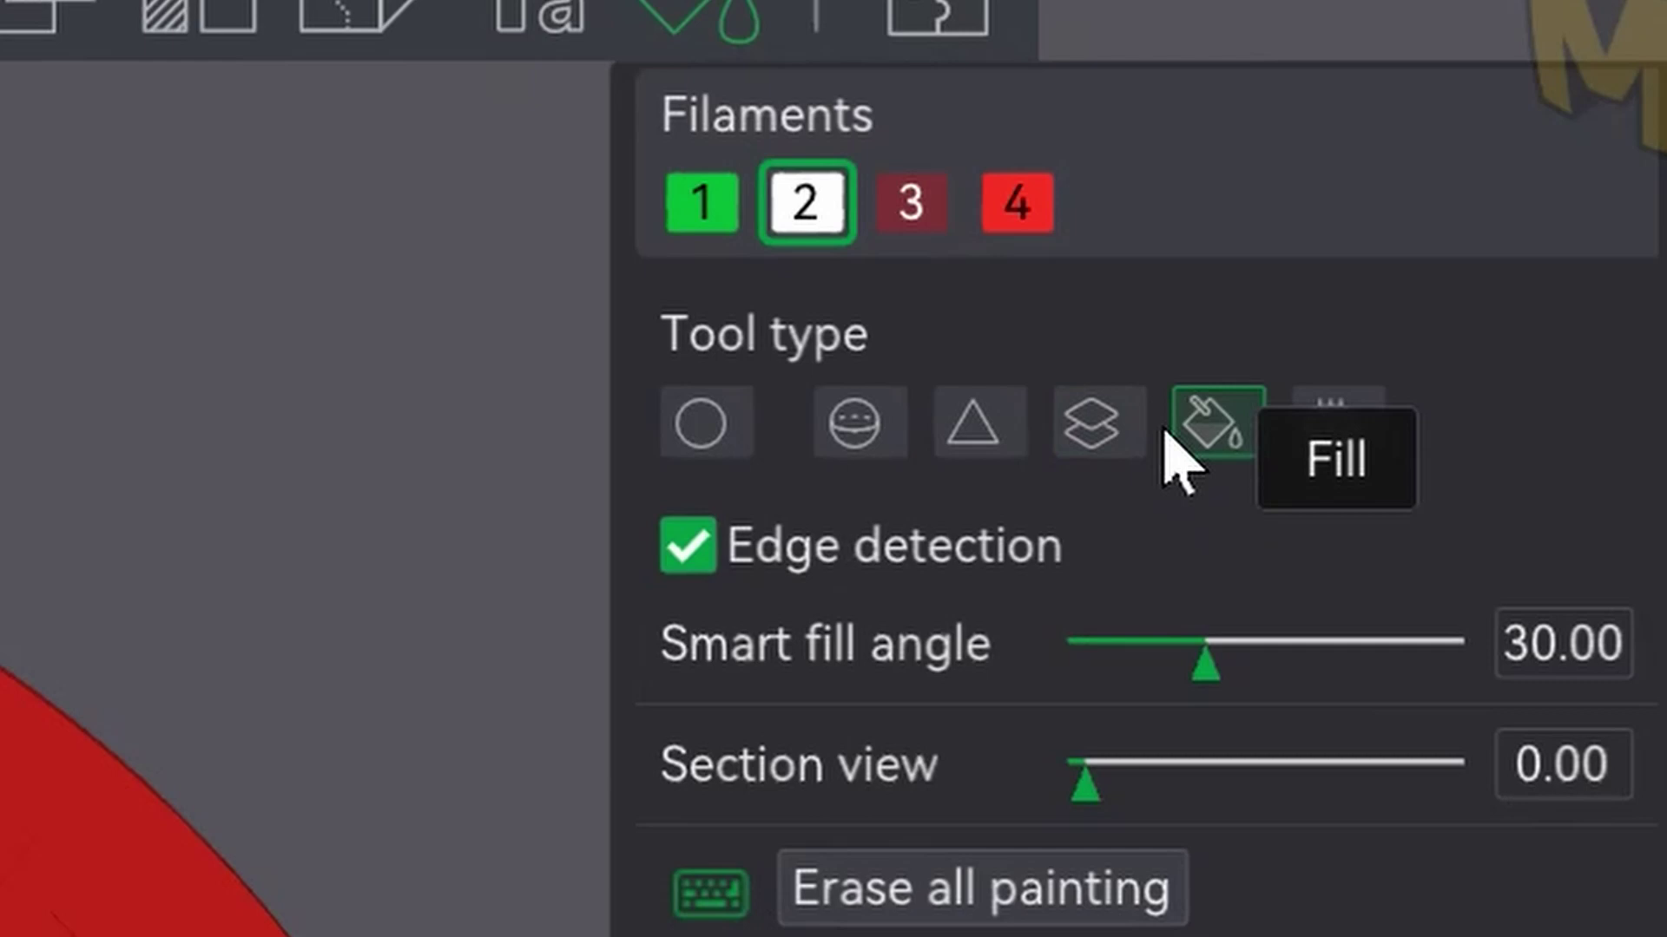
click(1146, 505)
key(ctrl+r)
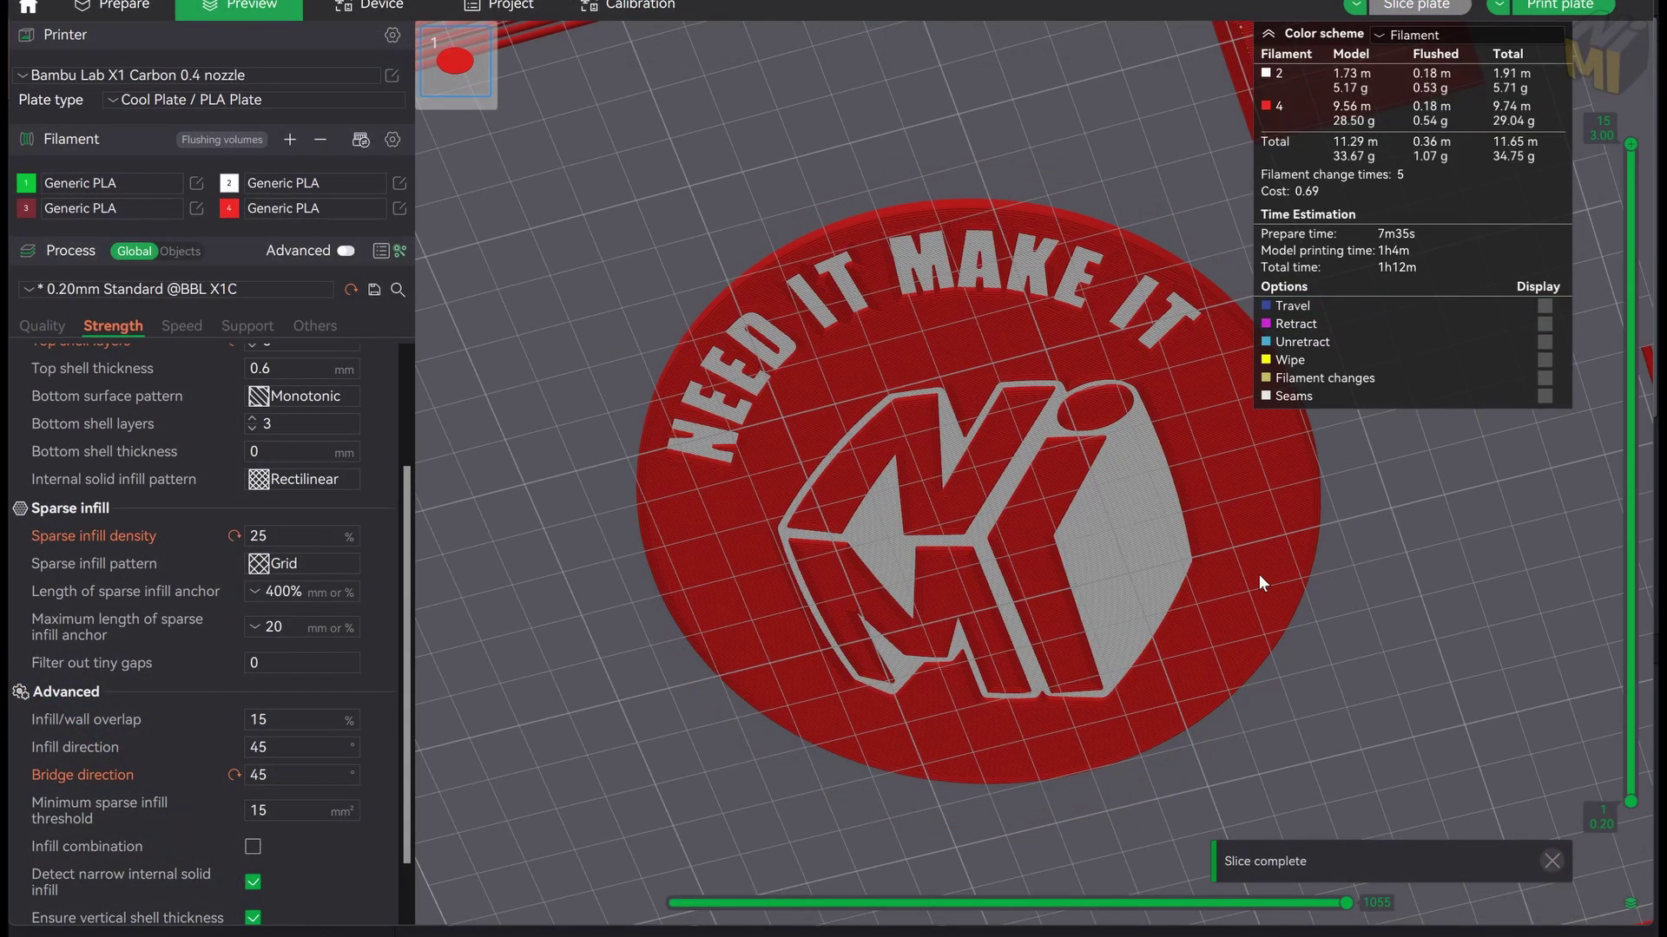
Step: Zoom into the sliced coin and step the preview down to layer 5's red infill
scroll(1258, 575, up, 6)
scroll(1151, 472, down, 3)
key(Down)
key(Down)
key(Down)
key(Down)
key(Down)
key(Down)
key(Down)
key(Down)
key(Down)
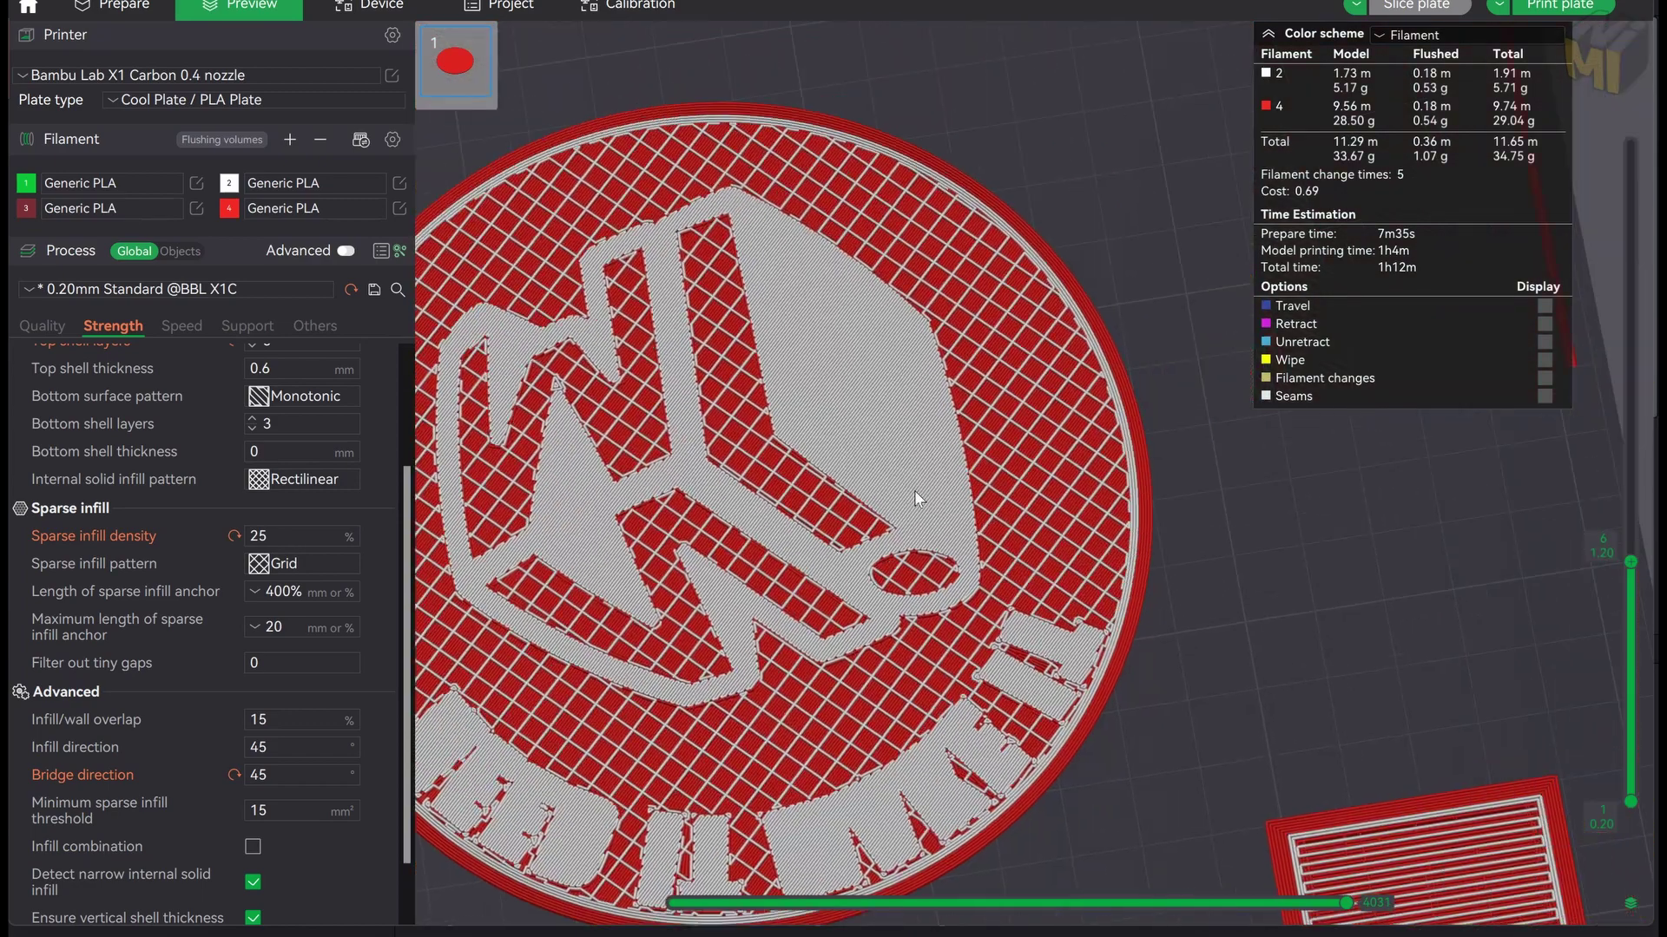
scroll(914, 491, up, 8)
scroll(1633, 573, up, 1)
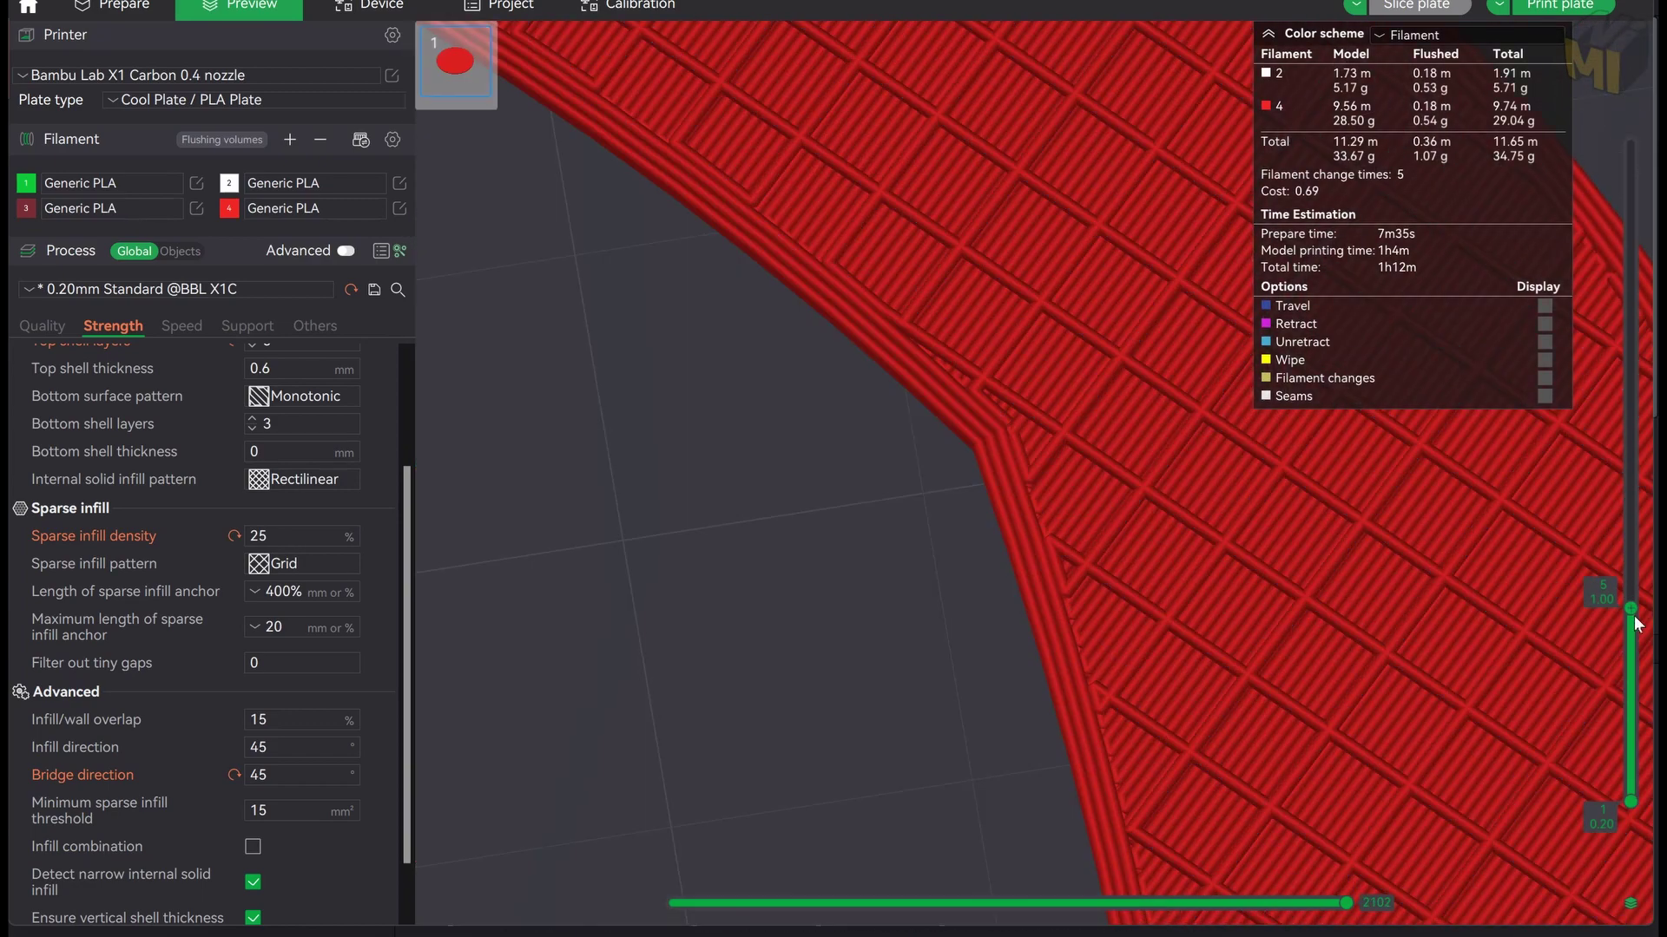
scroll(1636, 628, down, 1)
scroll(1639, 591, up, 1)
scroll(1641, 581, down, 1)
scroll(1638, 590, down, 1)
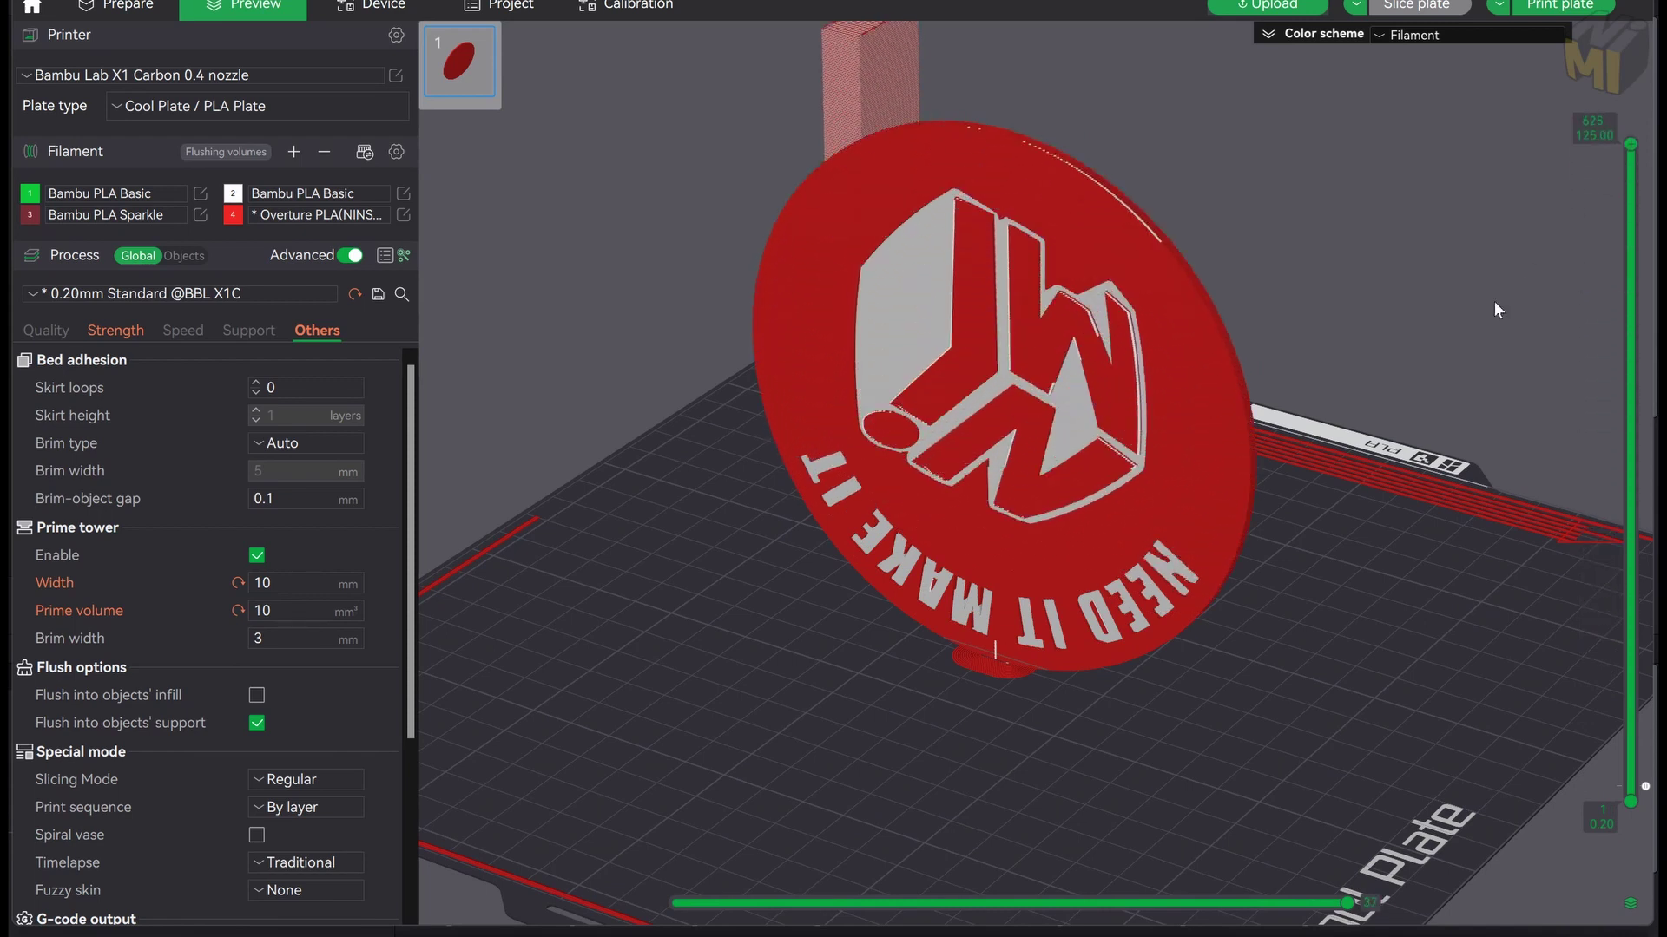
Step: View the coin edge-on and expand statistics showing 527 filament changes and 17h49m
drag(1439, 455, 1418, 356)
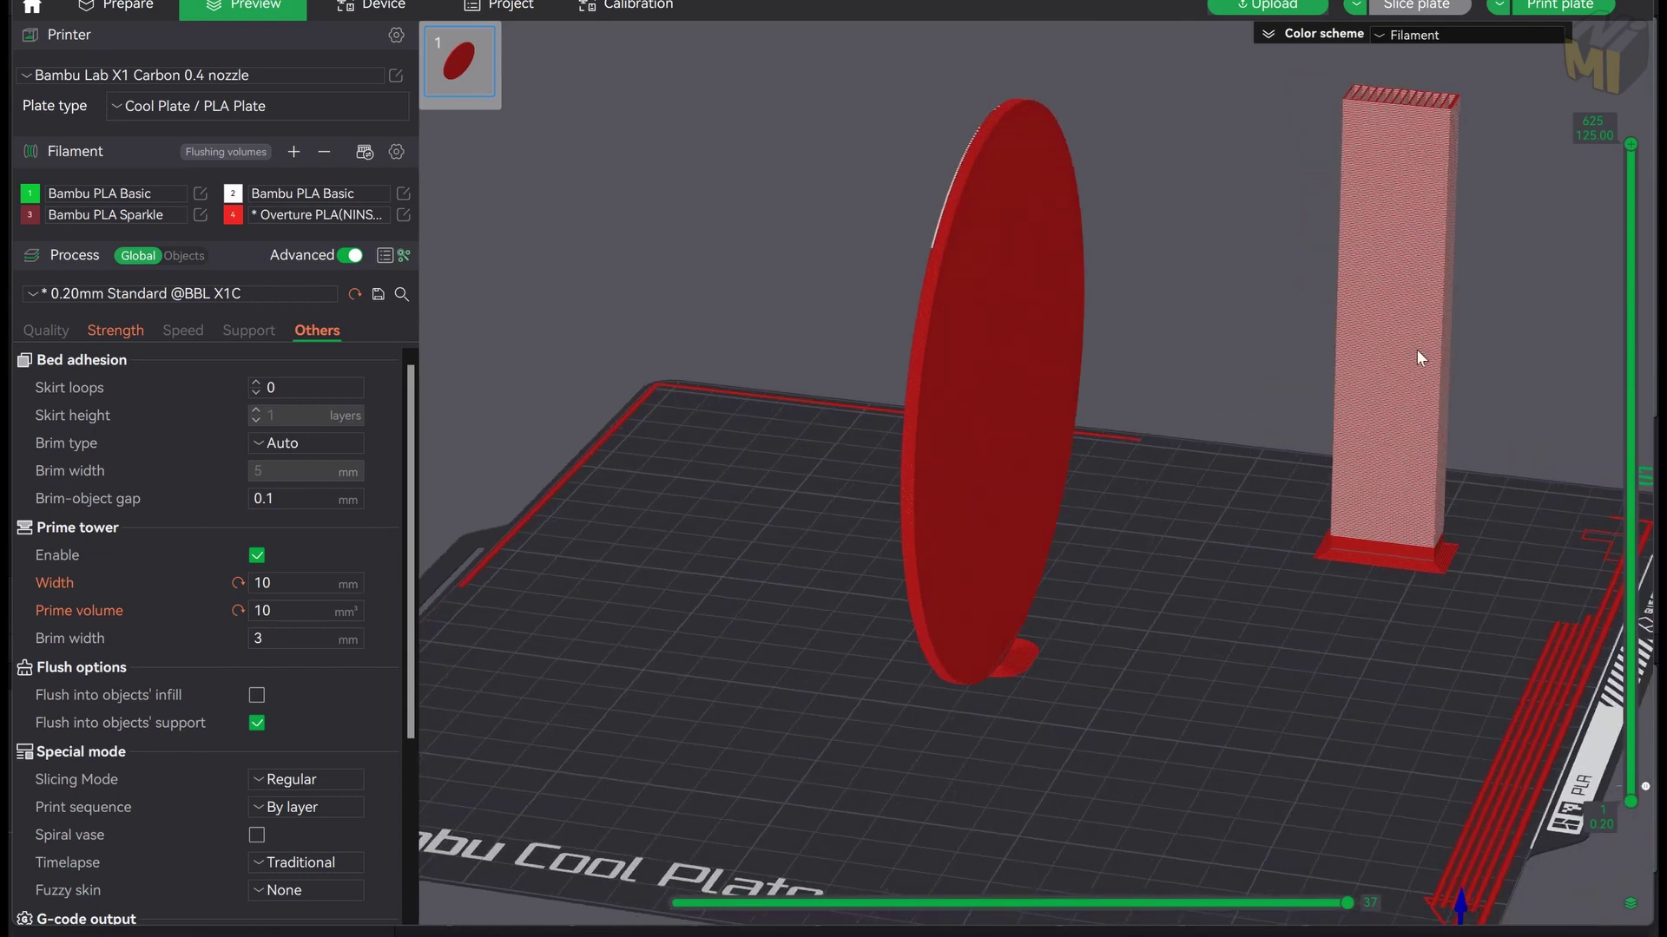
click(1273, 36)
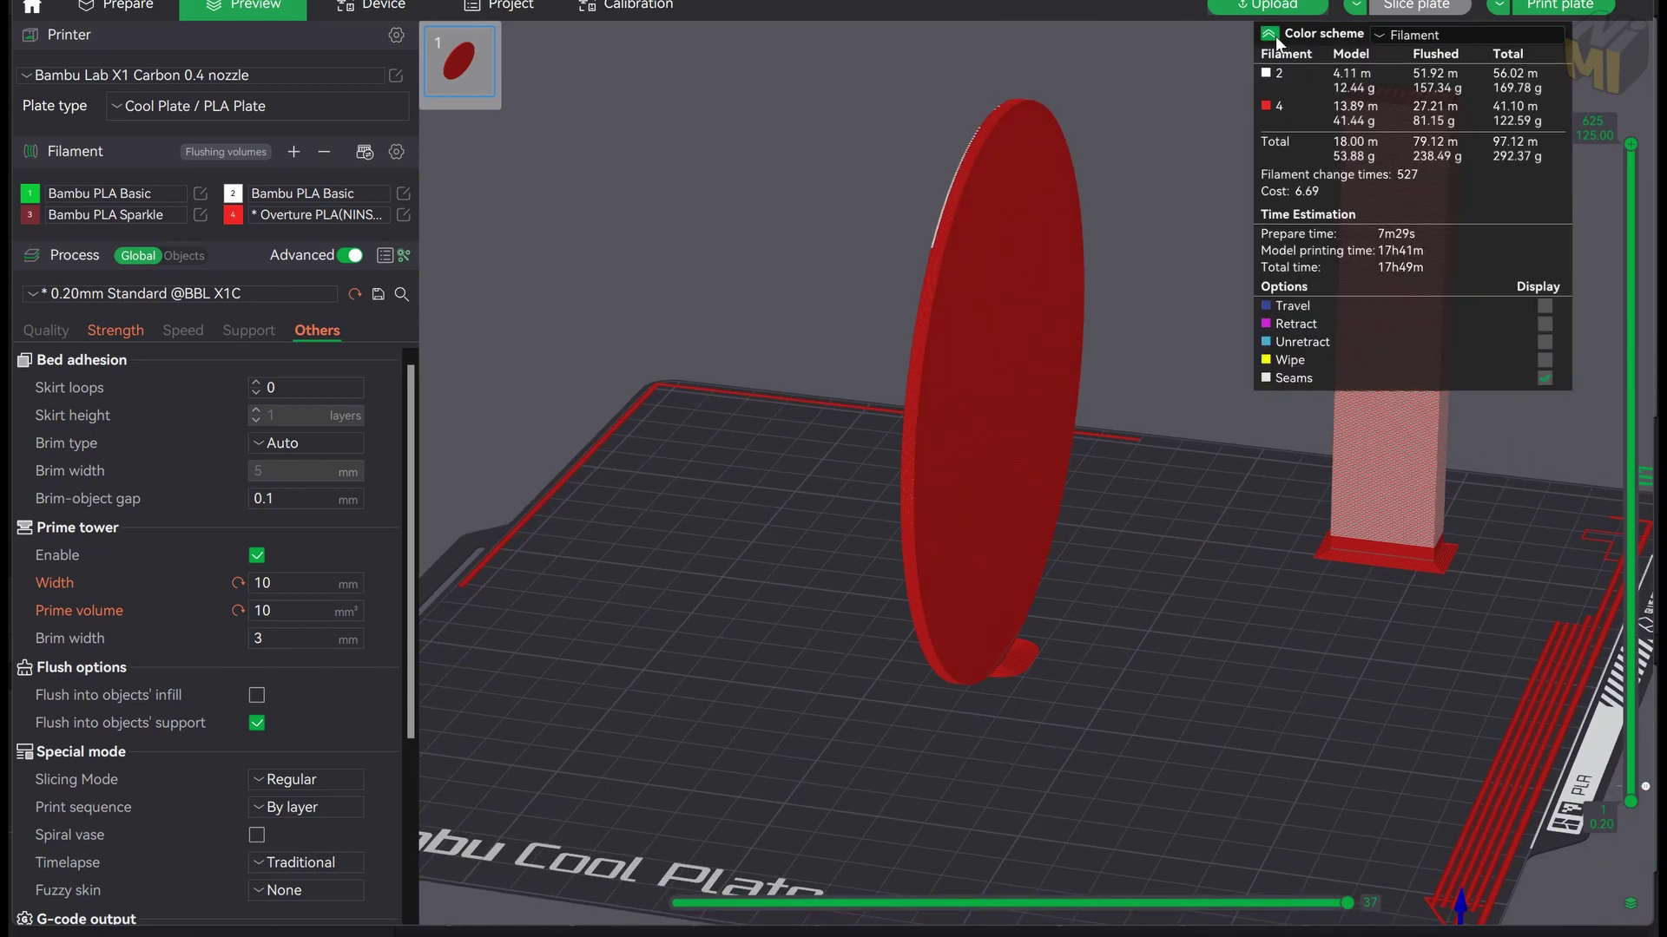
click(1274, 34)
click(1279, 30)
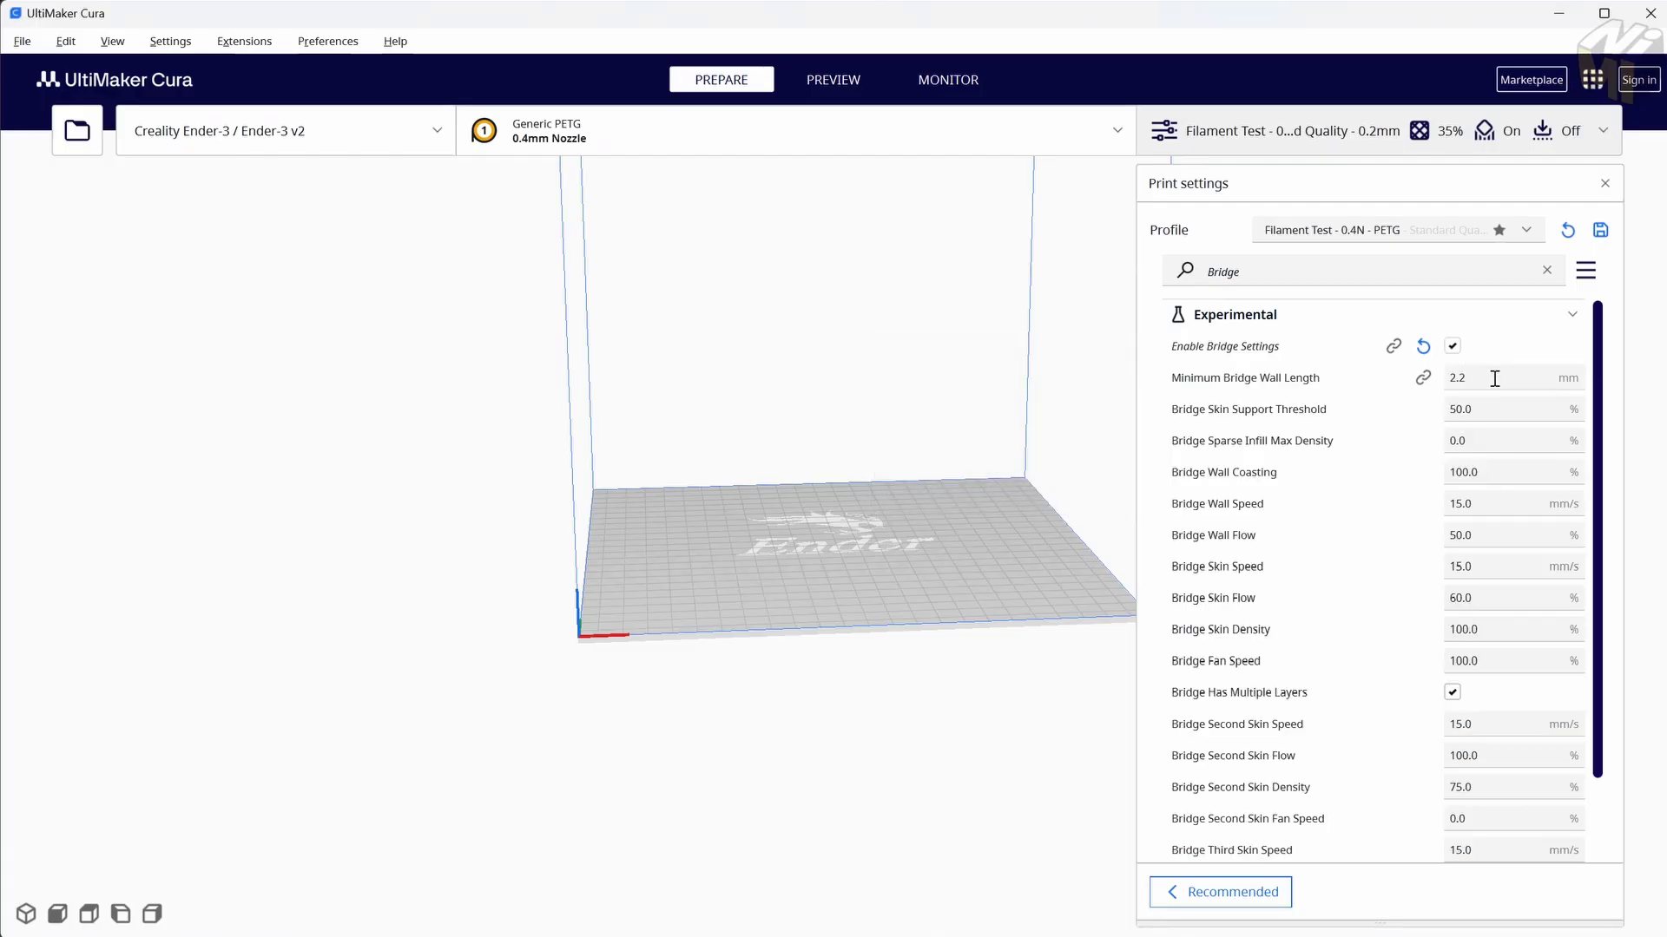
Step: Scroll through Cura's bridge wall speed, bridge skin flow and bridge skin density settings
scroll(1494, 378, down, 3)
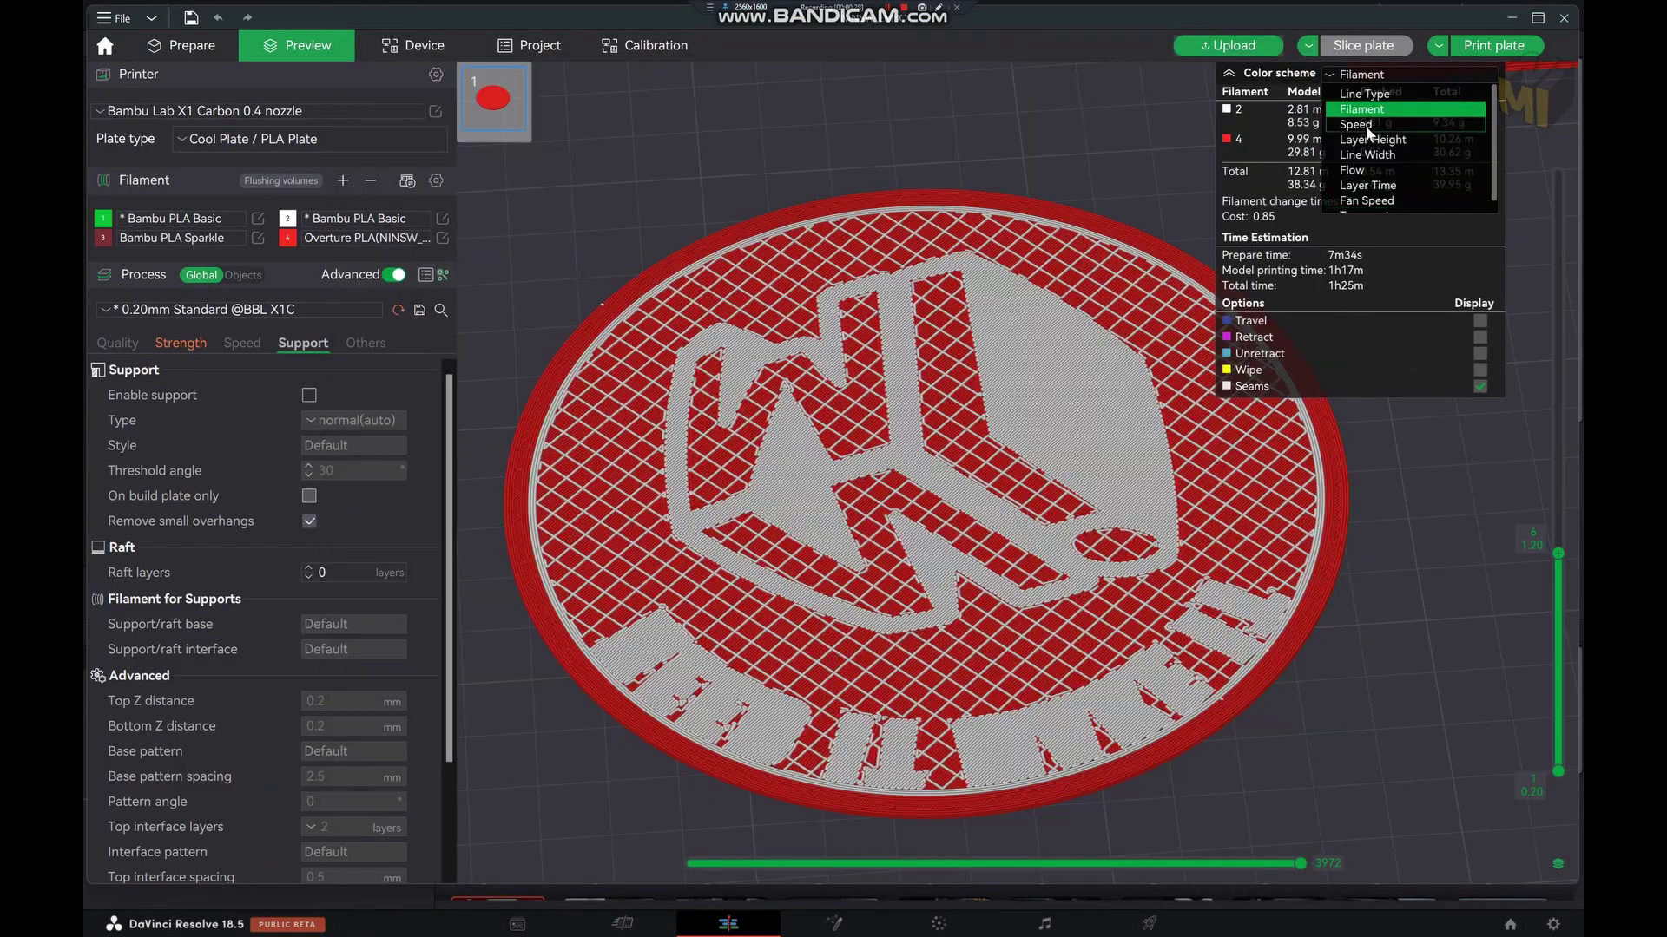
Step: Colour the preview by Speed (20–250 mm/s) and raise the layer slider to higher layers
click(1258, 138)
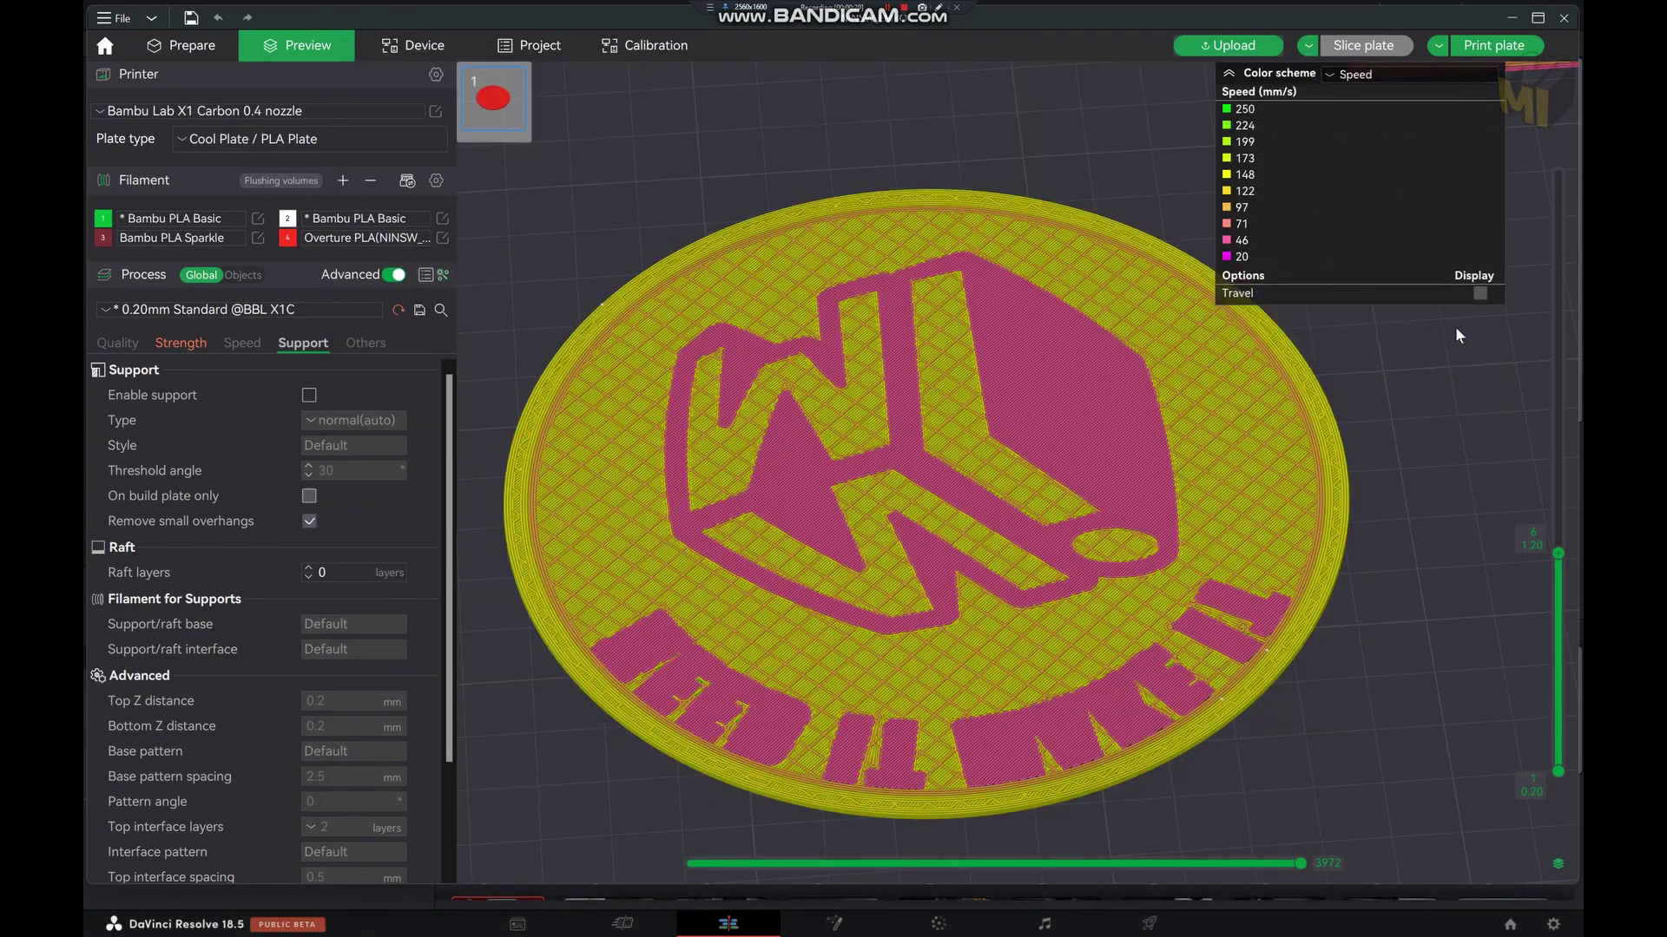
drag(1555, 596, 1545, 554)
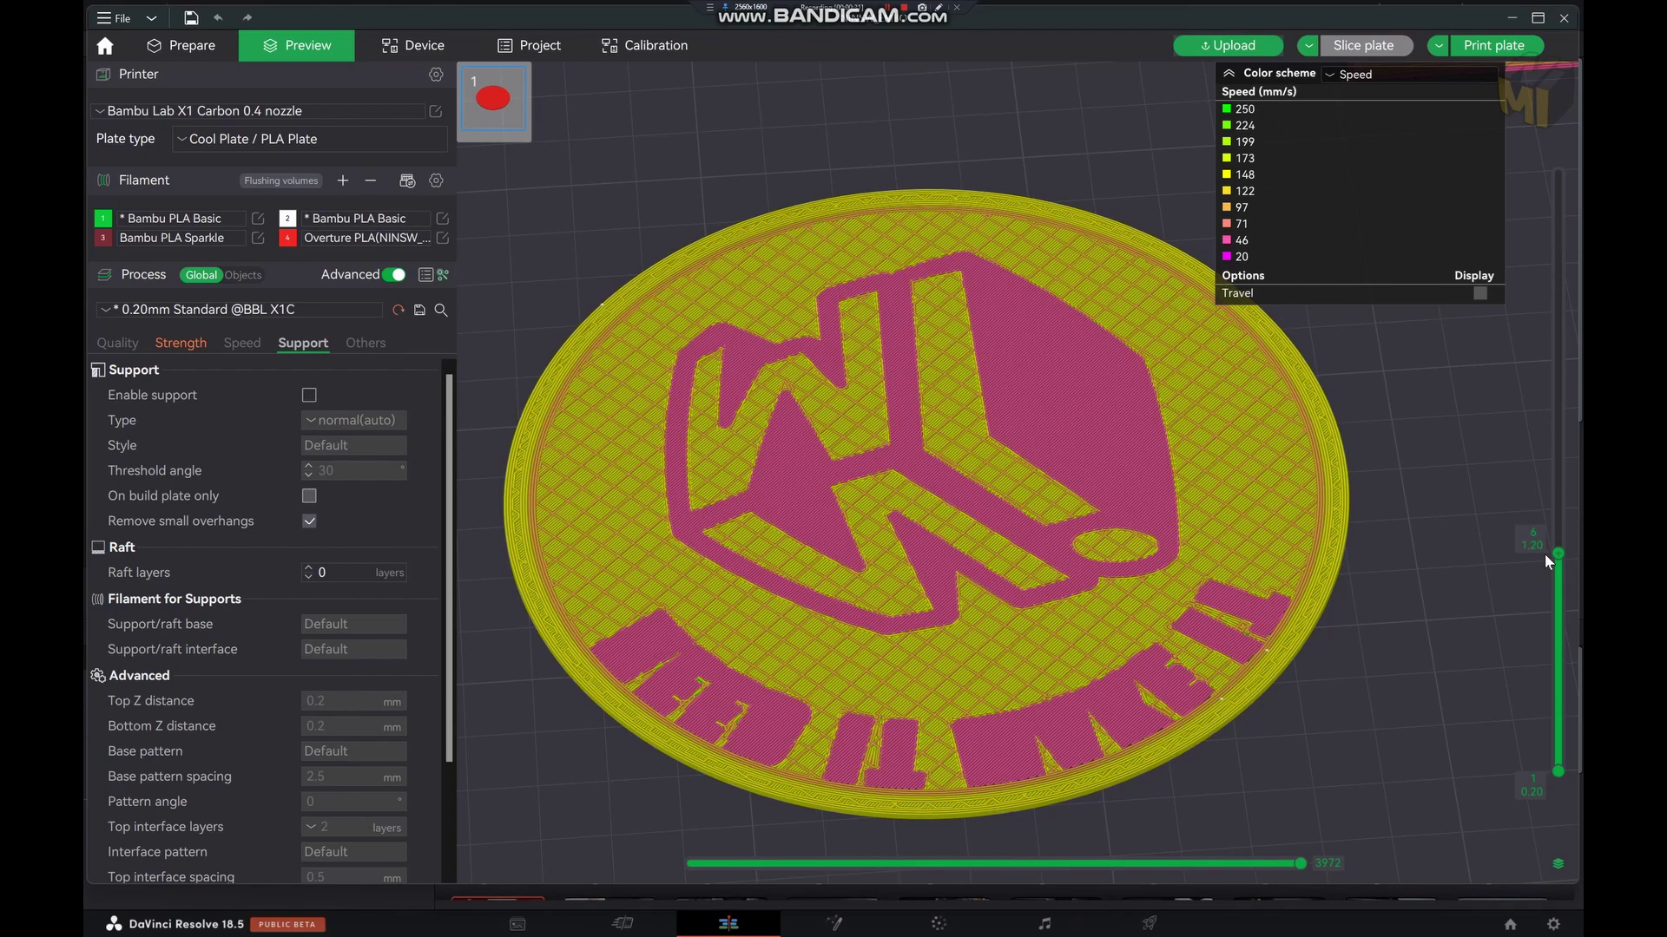